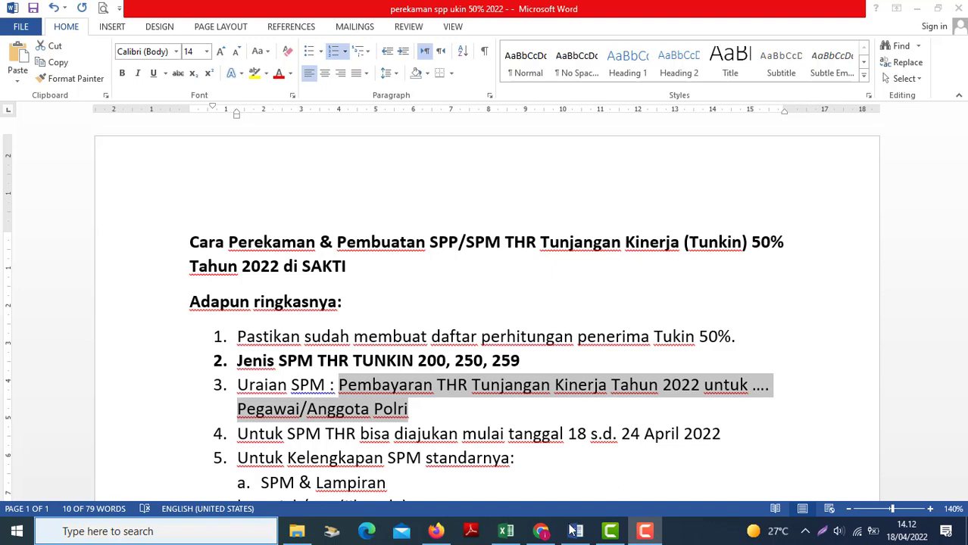
Check the 50% Tunjangan Kinerja formula for the first employee in the Excel nominative list and return to the Word notes.
mouse_move(498, 540)
left_click(494, 454)
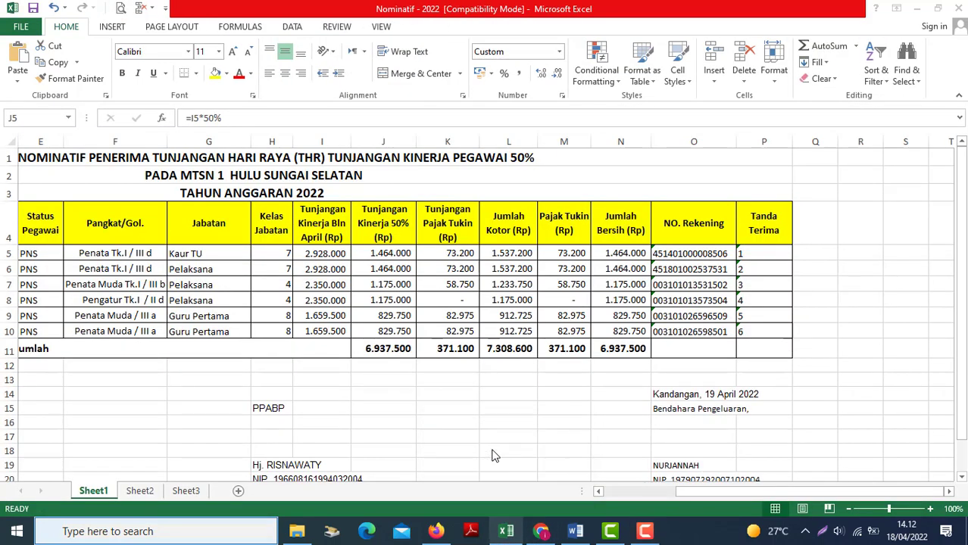
left_click(364, 255)
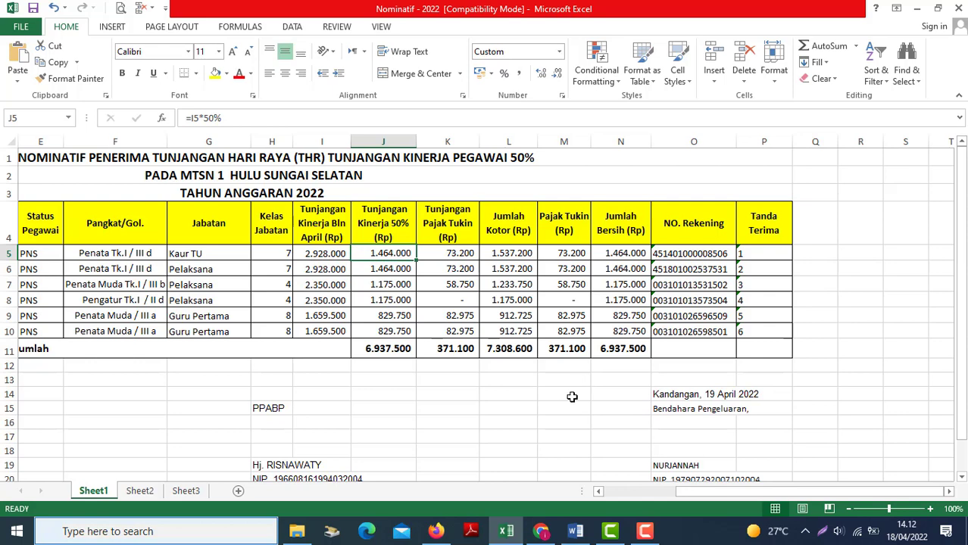
left_click(576, 531)
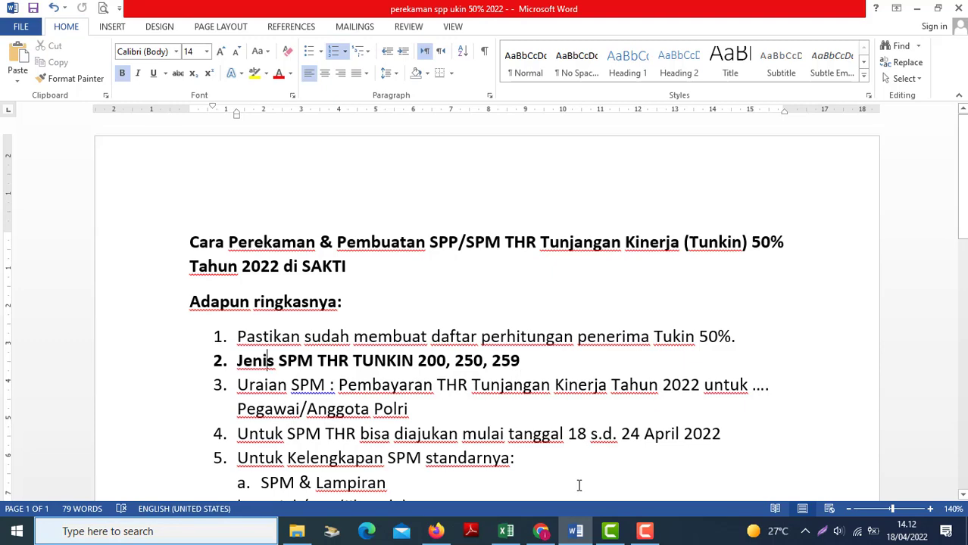
Switch to SAKTI in Chrome, create a new 259 - THR Tunkin SPP, and add UU APBN as its payment basis.
left_click(541, 531)
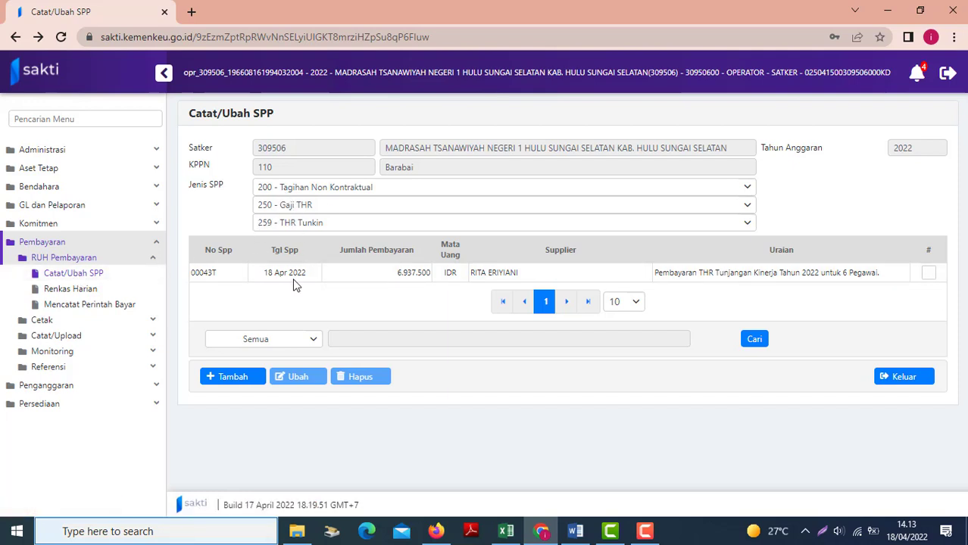
left_click(215, 385)
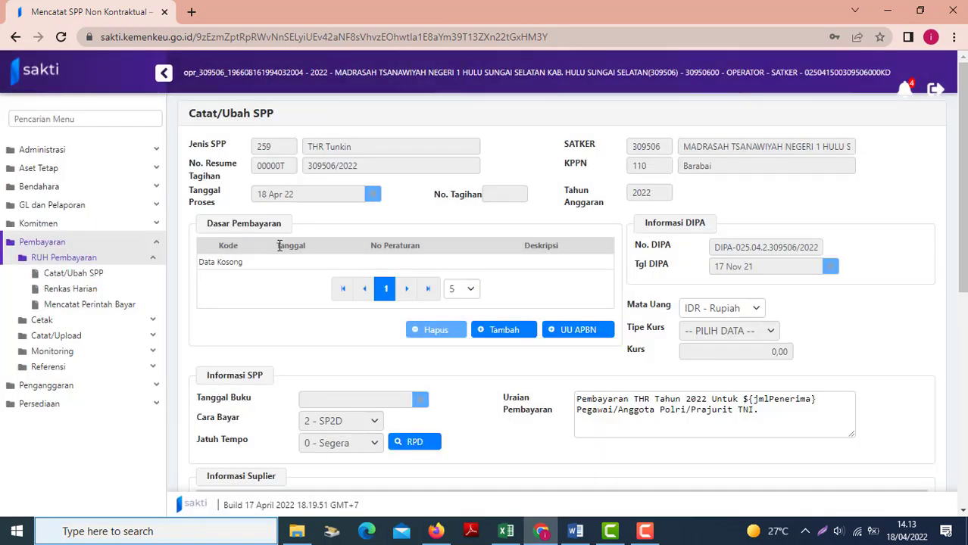
left_click(574, 337)
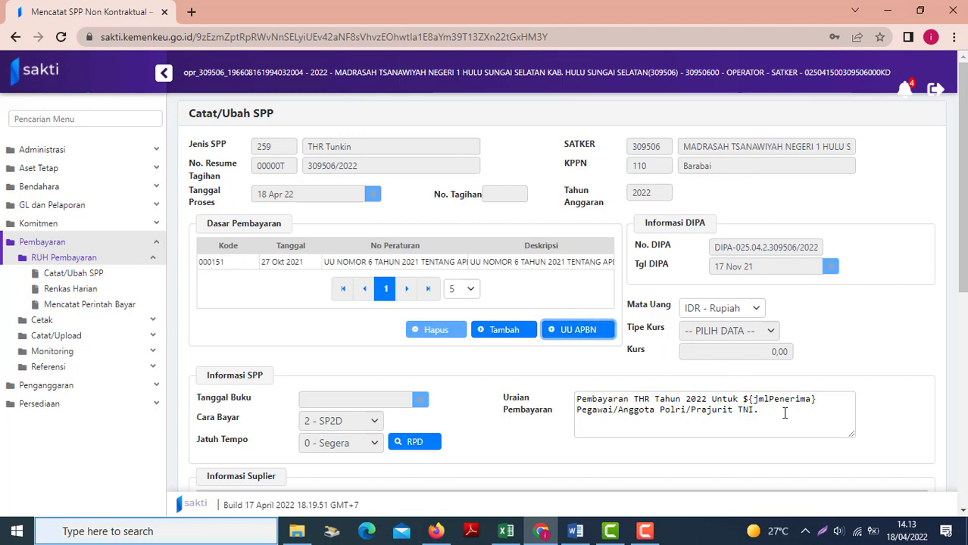
Replace the Uraian Pembayaran text with the SPM description from item 3 of the Word notes, starting "Pembayaran THR Tunjangan Kinerja Tahun 2022".
left_click_drag(785, 413, 579, 395)
key("BackSpace")
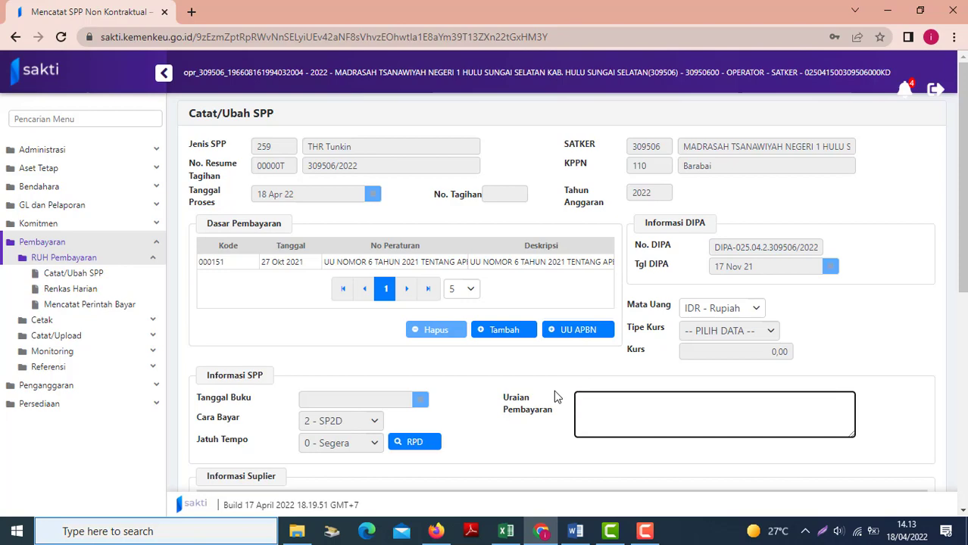
left_click(576, 531)
left_click(338, 385)
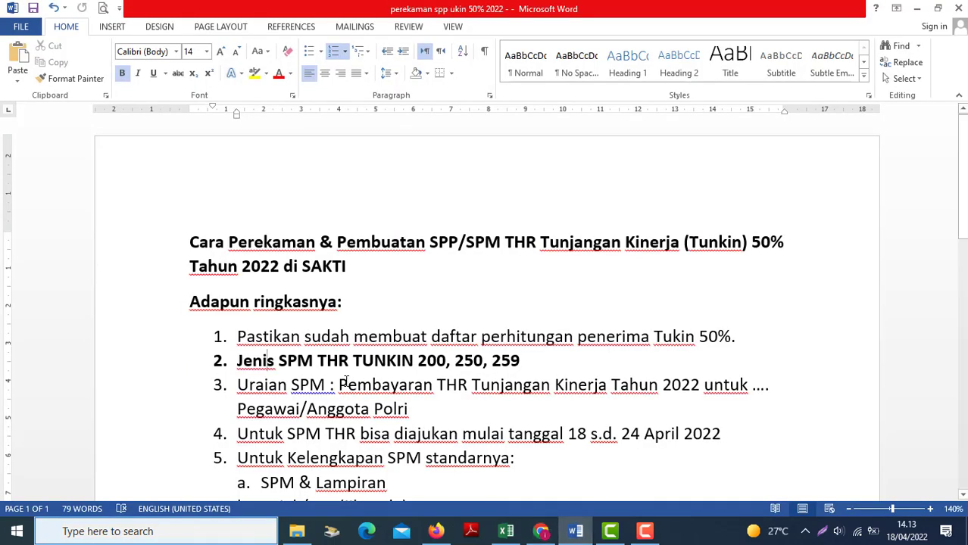
left_click(429, 407, "shift")
key("ctrl+c")
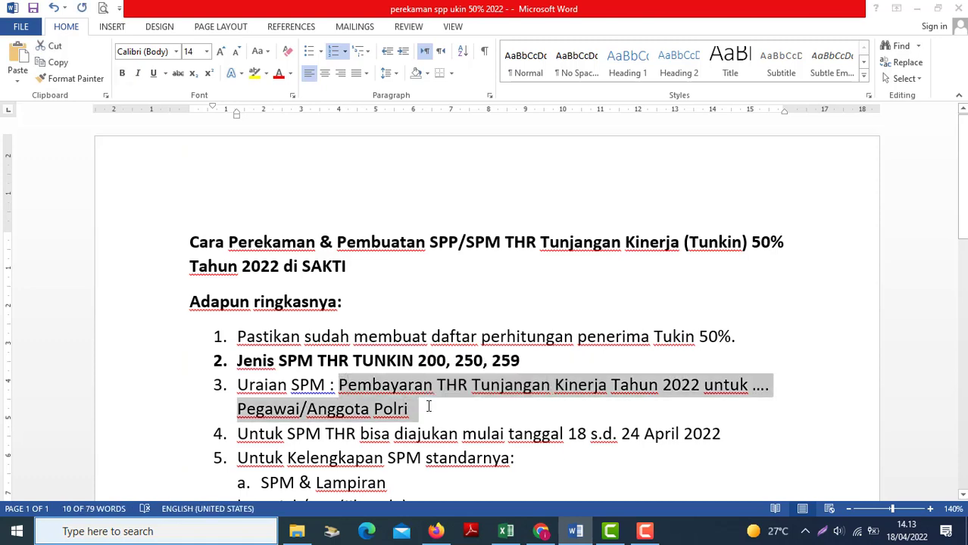
key("alt+Tab")
key("ctrl+v")
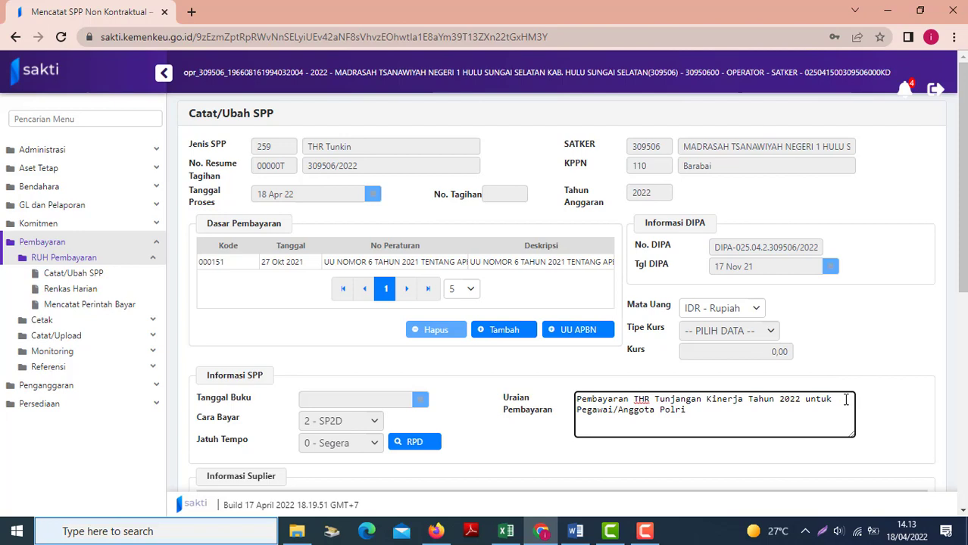
Edit the pasted payment description to read "Pembayaran THR Tunjangan Kinerja Tahun 2022 untuk 6 Pegawai.".
type("6")
left_click_drag(701, 410, 619, 410)
key("BackSpace")
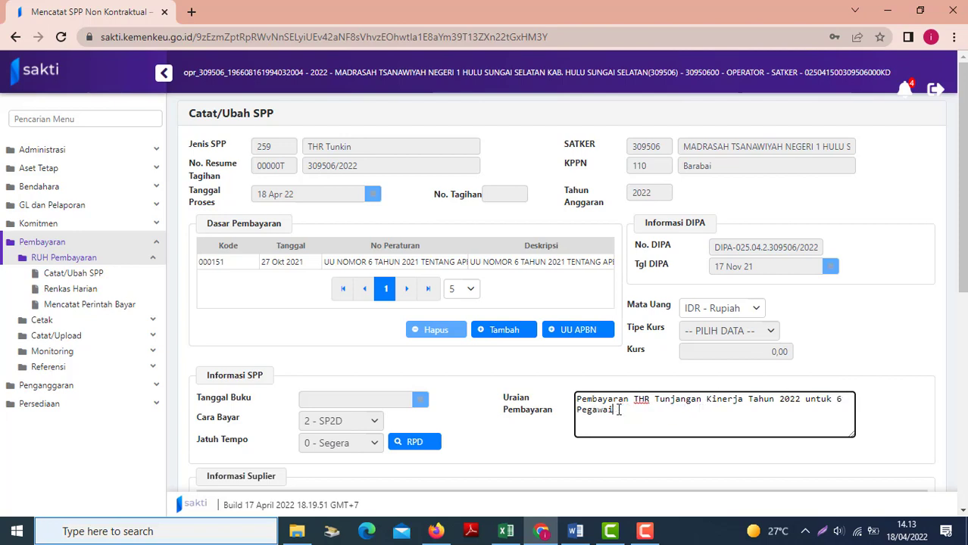
type(".")
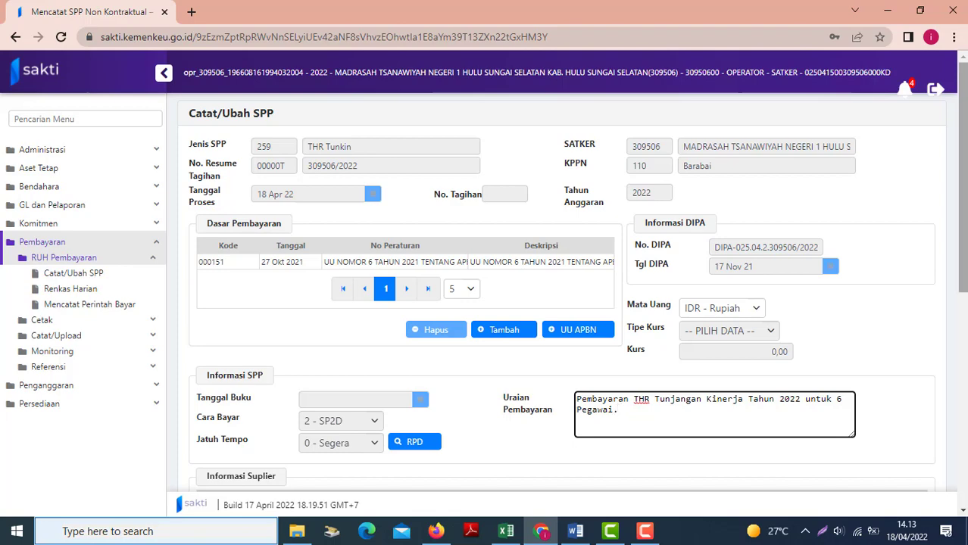
Set the supplier header to MADRASAH TSANAWIYAH NEGERI 1 HULU SUNGAI SELATAN with site 3_71213.
scroll(962, 228, "down", 3)
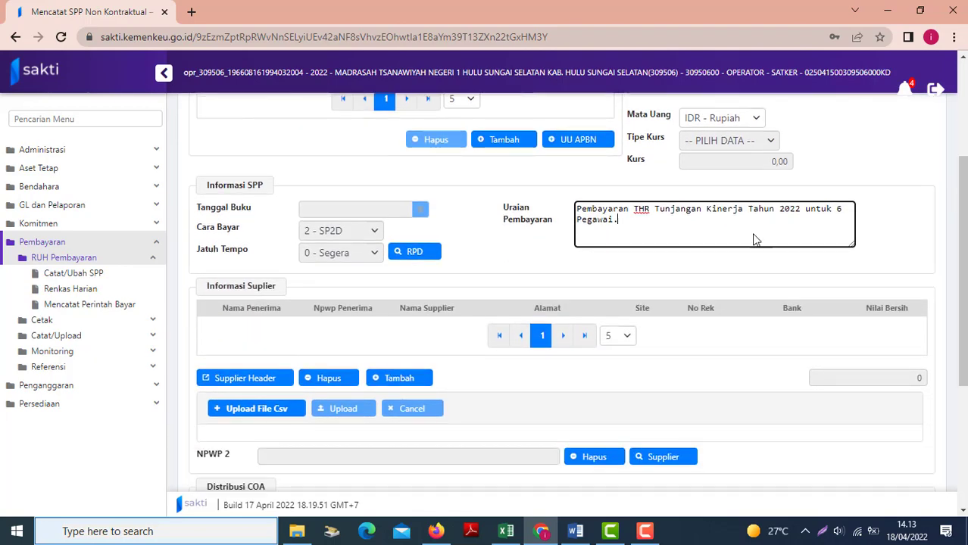
left_click(270, 384)
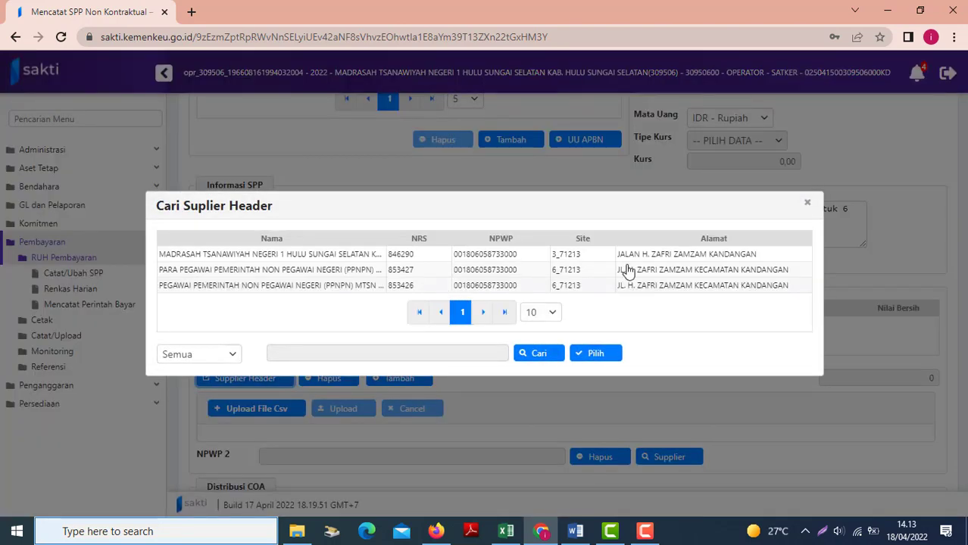
left_click(598, 260)
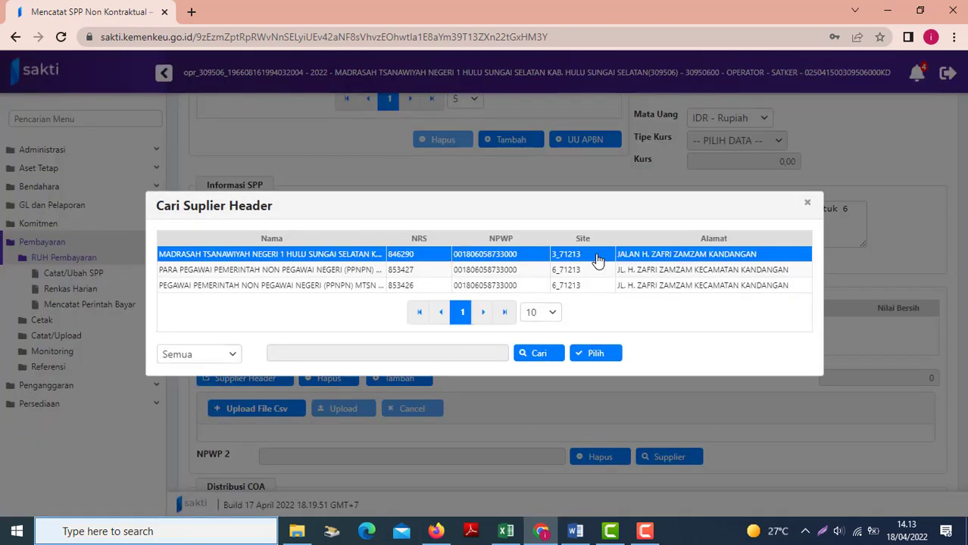
left_click(600, 356)
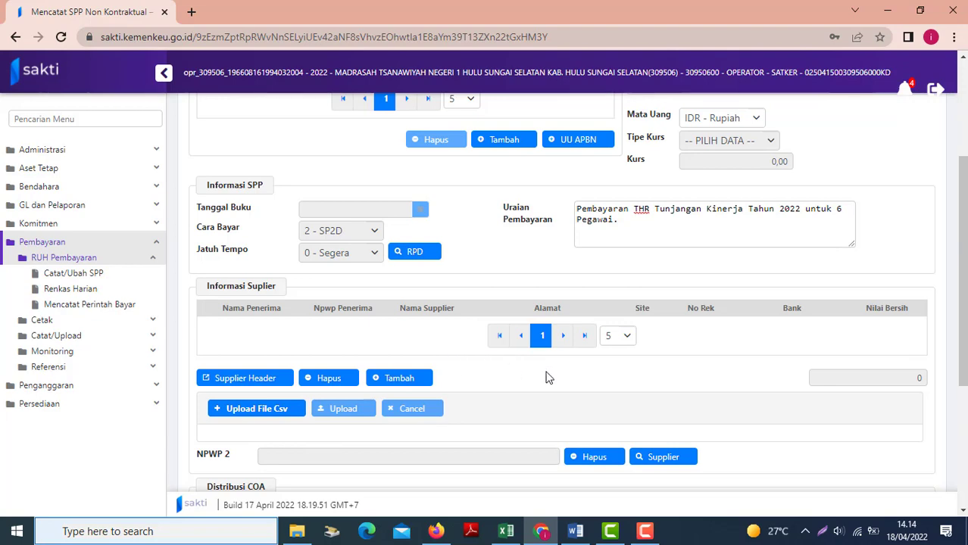
Add the supplier in the second row of the supplier list as the first payment recipient.
left_click(403, 383)
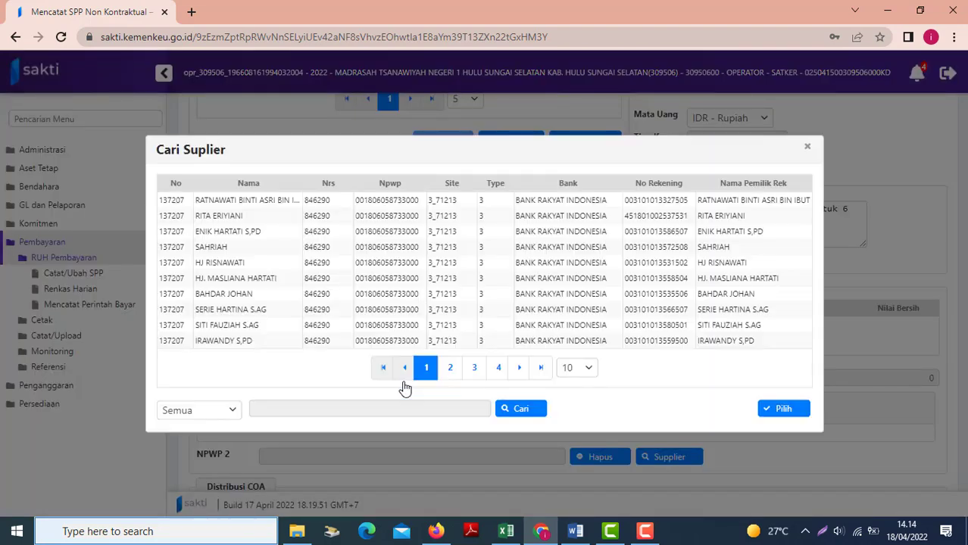
left_click(723, 220)
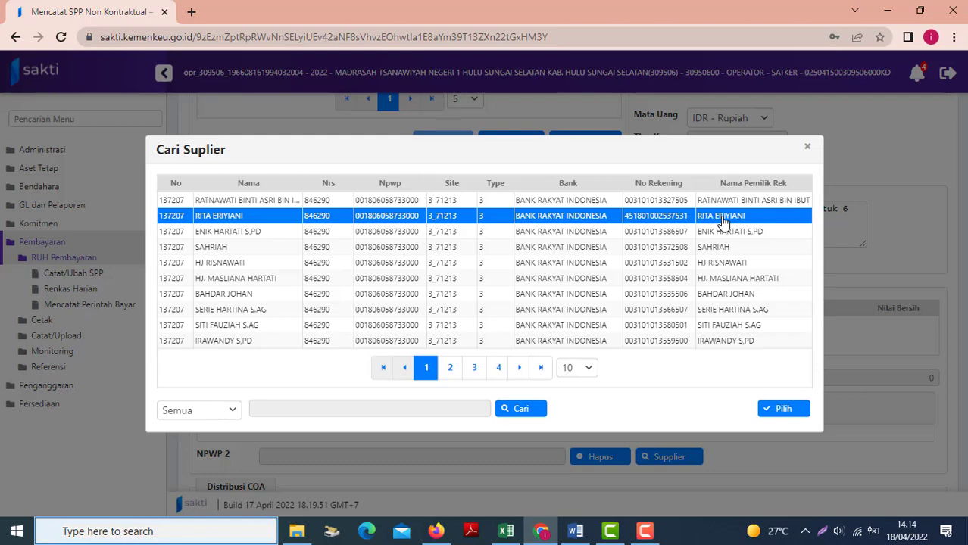
left_click(784, 411)
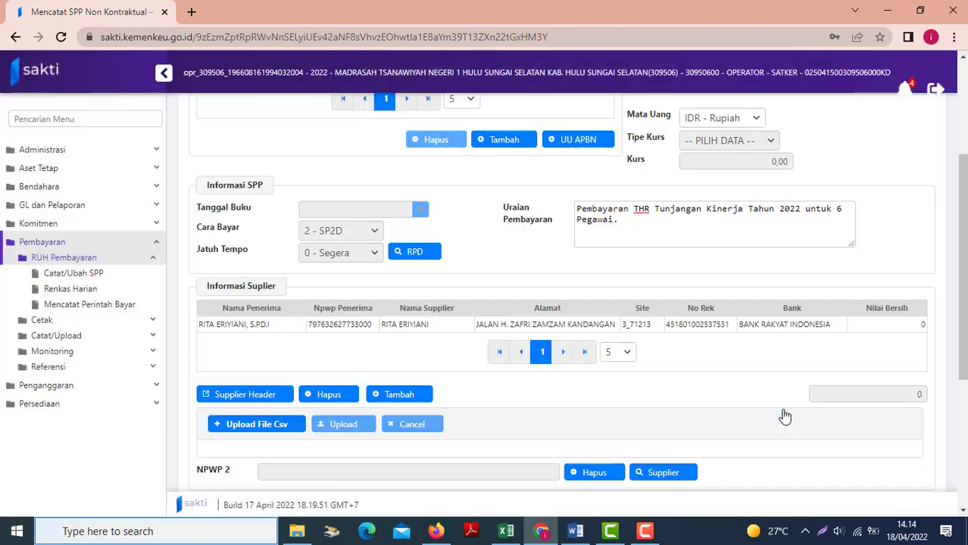
Add the supplier in the fifth row of the supplier list as the second payment recipient.
left_click(400, 395)
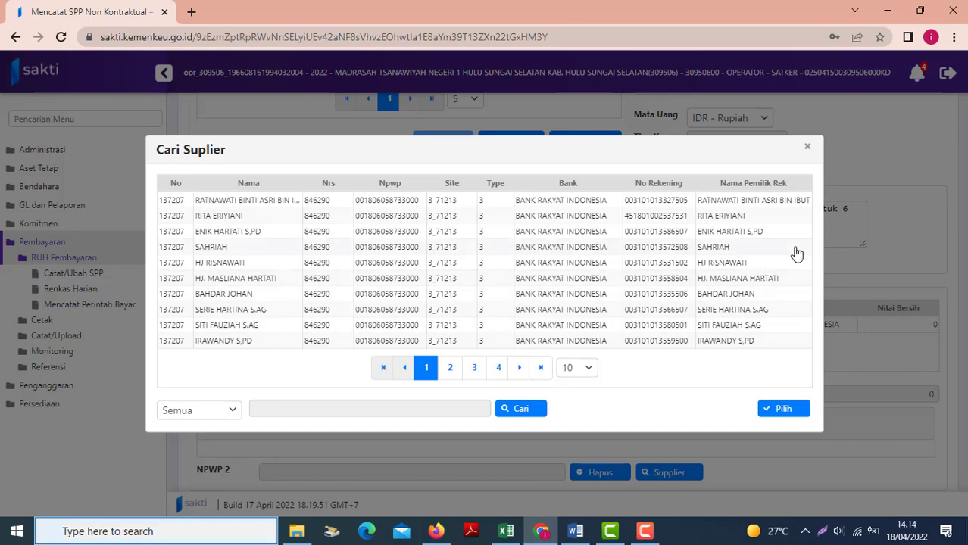
left_click(713, 263)
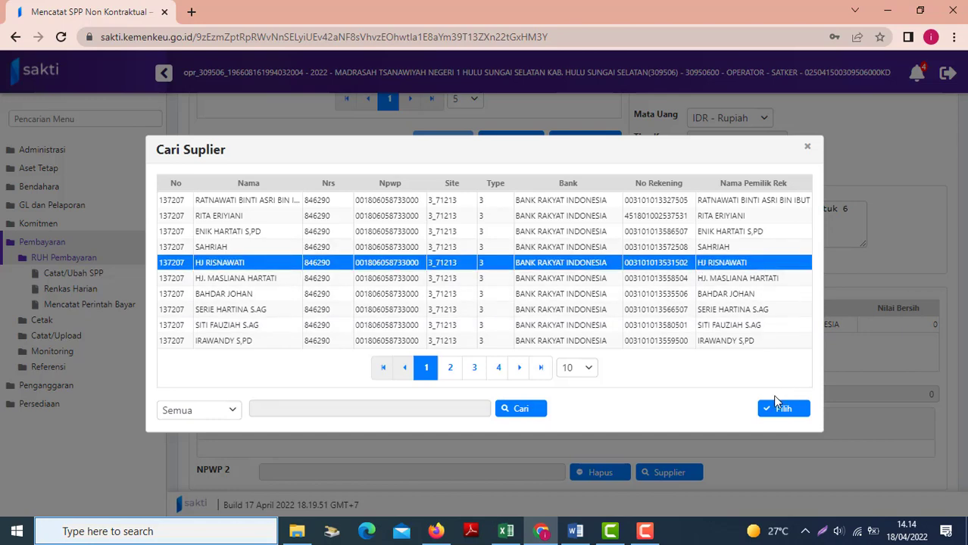
left_click(774, 409)
Search suppliers by Nama with part of the Kaur TU employee's name and add the match as the third recipient.
left_click(400, 410)
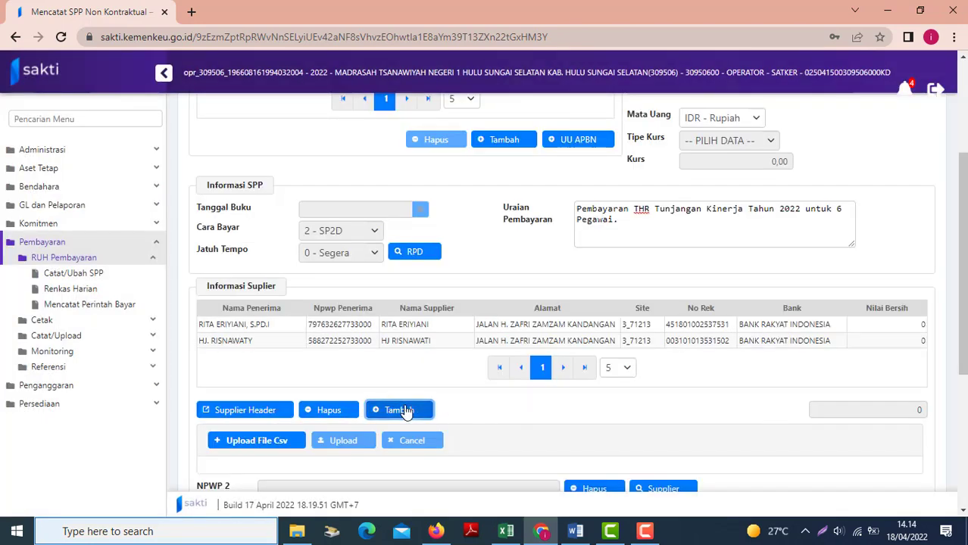
left_click(232, 411)
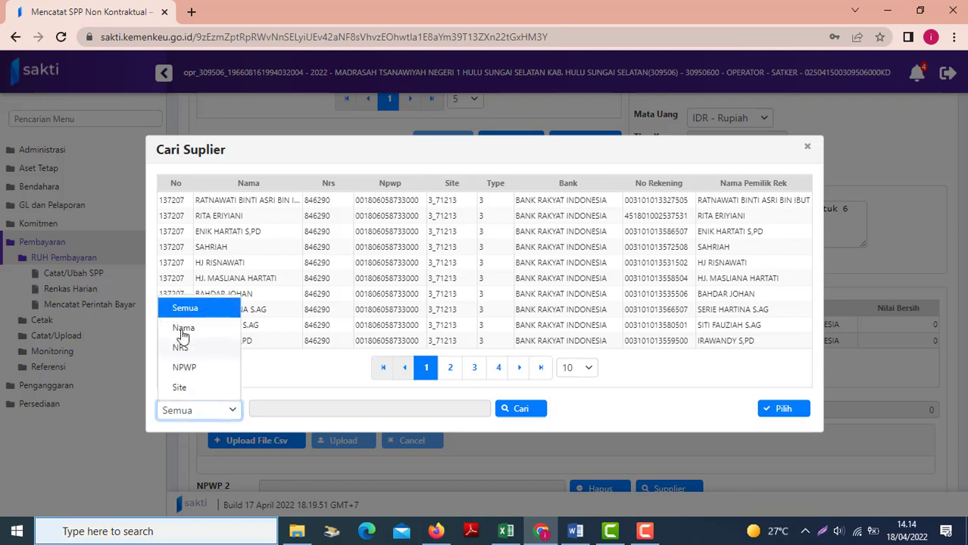
left_click(182, 329)
left_click(252, 408)
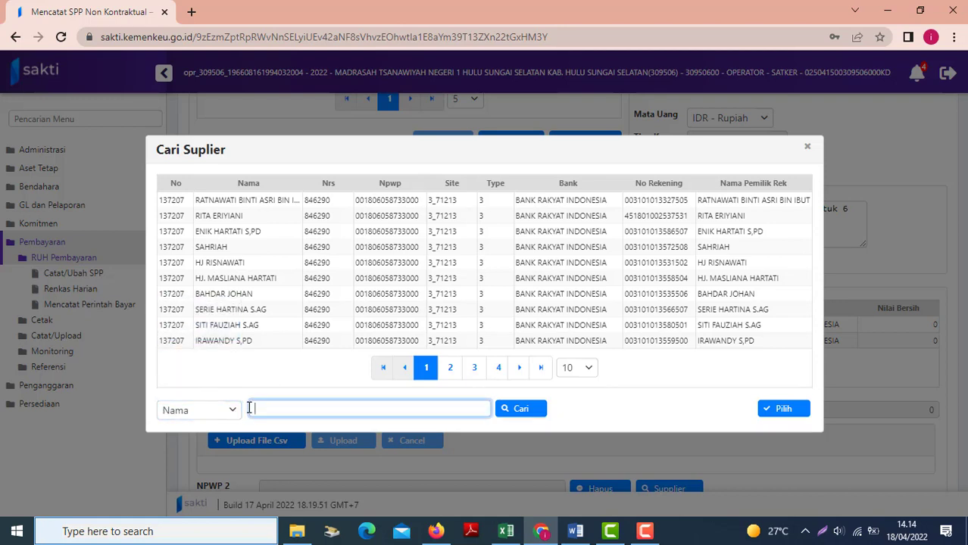
type("salap")
left_click(523, 409)
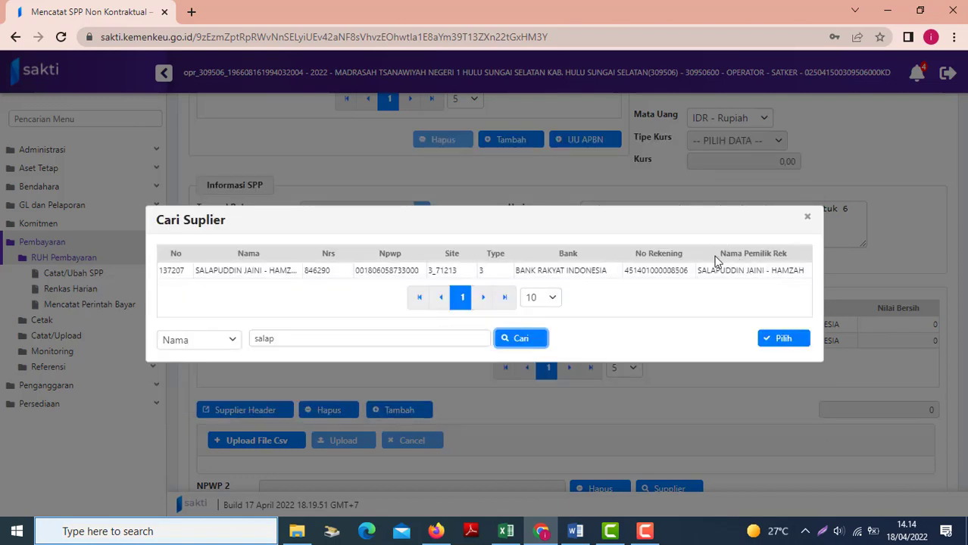
left_click(712, 271)
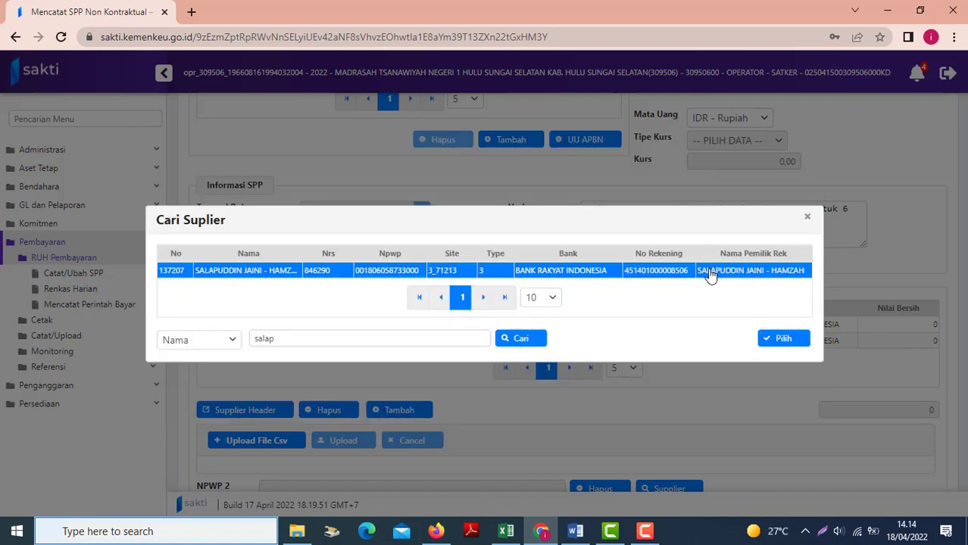
left_click(780, 338)
Search suppliers by Nama with part of the Bendahara Pengeluaran's name and add the match as the fourth recipient.
left_click(399, 427)
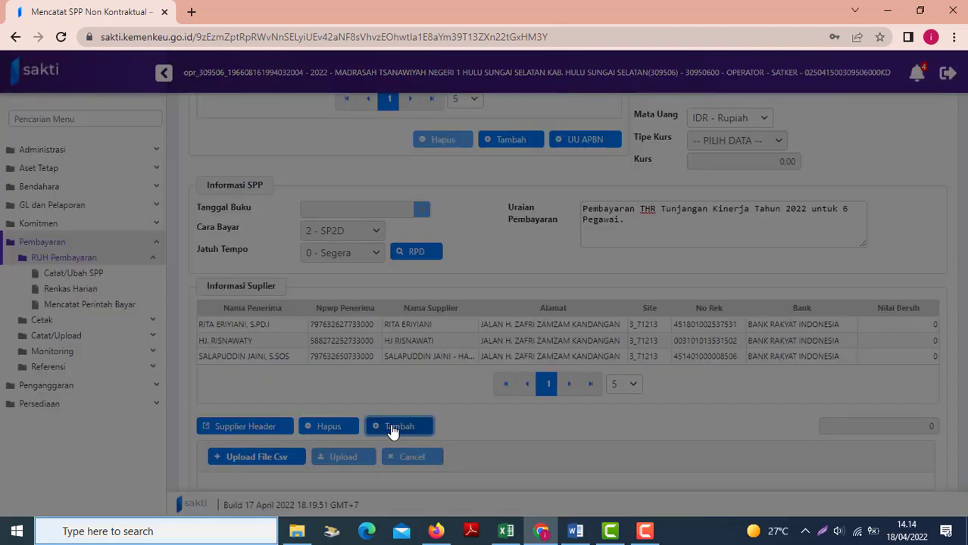
left_click(237, 411)
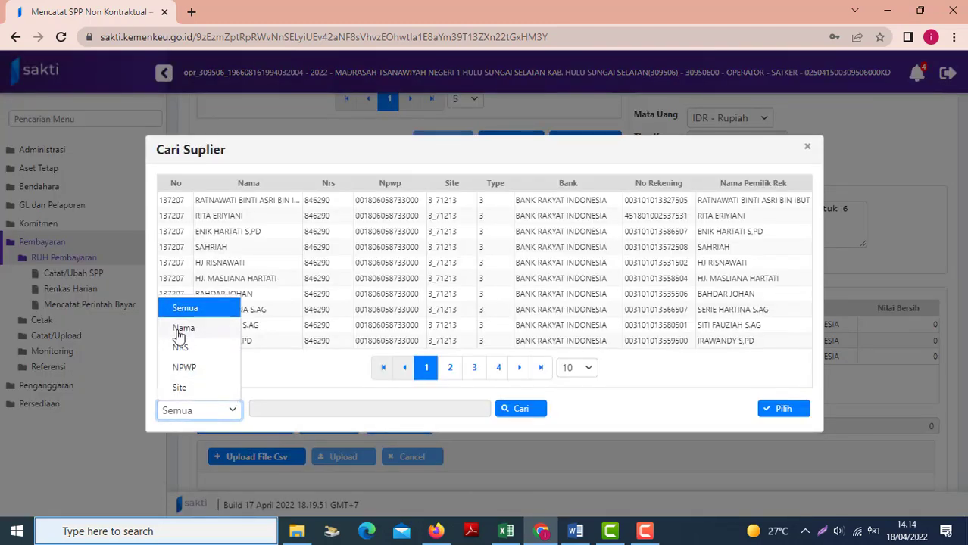
left_click(181, 331)
left_click(277, 413)
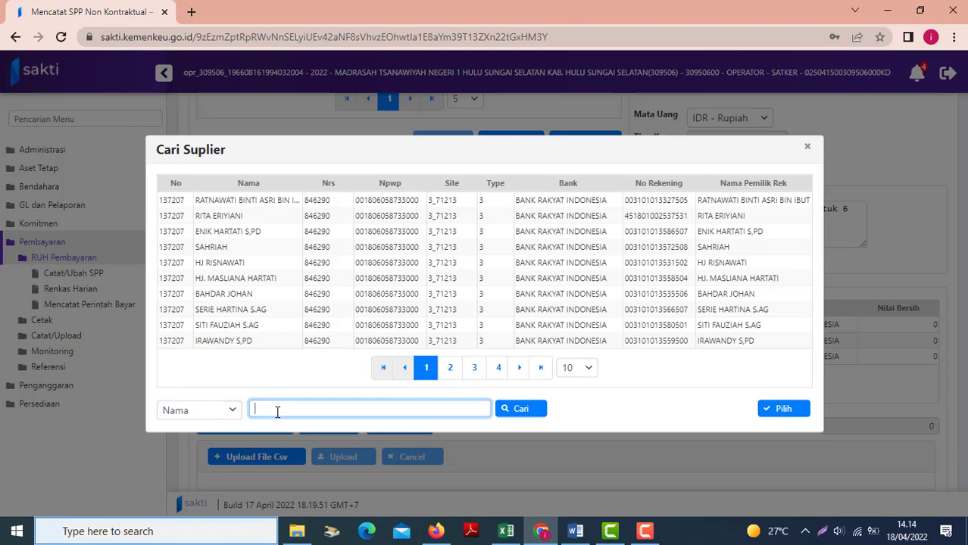
type("jann")
left_click(525, 410)
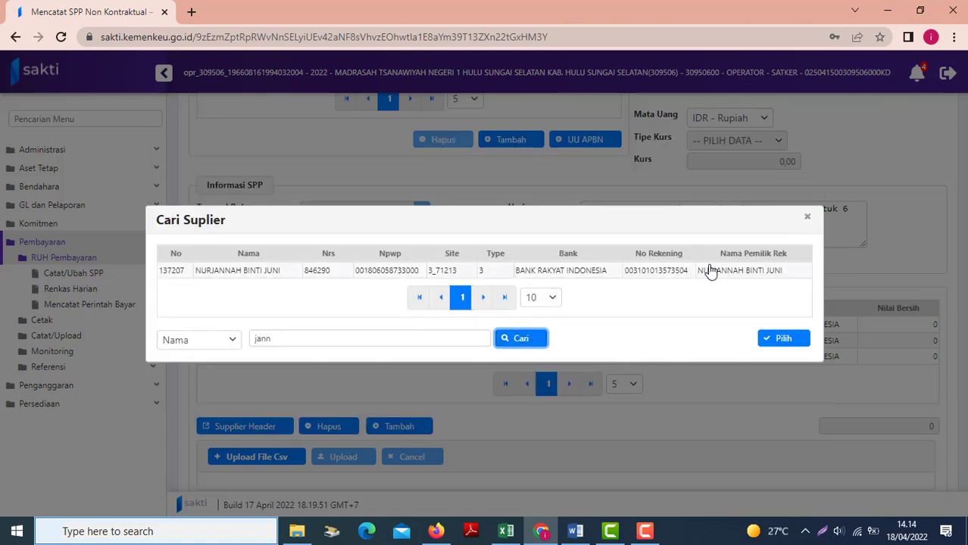
left_click(713, 270)
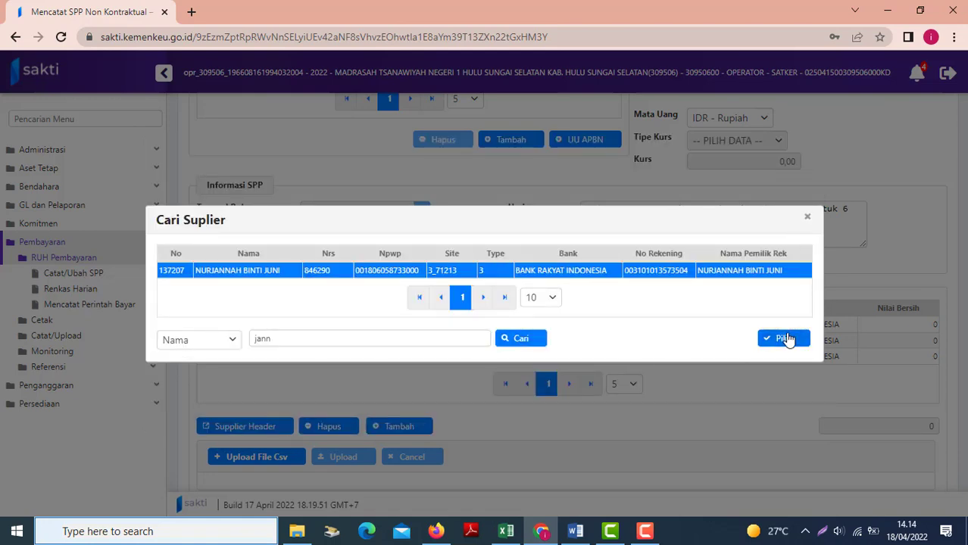
left_click(784, 339)
Search suppliers by Nama with part of the first Guru Pertama's name and add the second match as the fifth recipient.
left_click(394, 444)
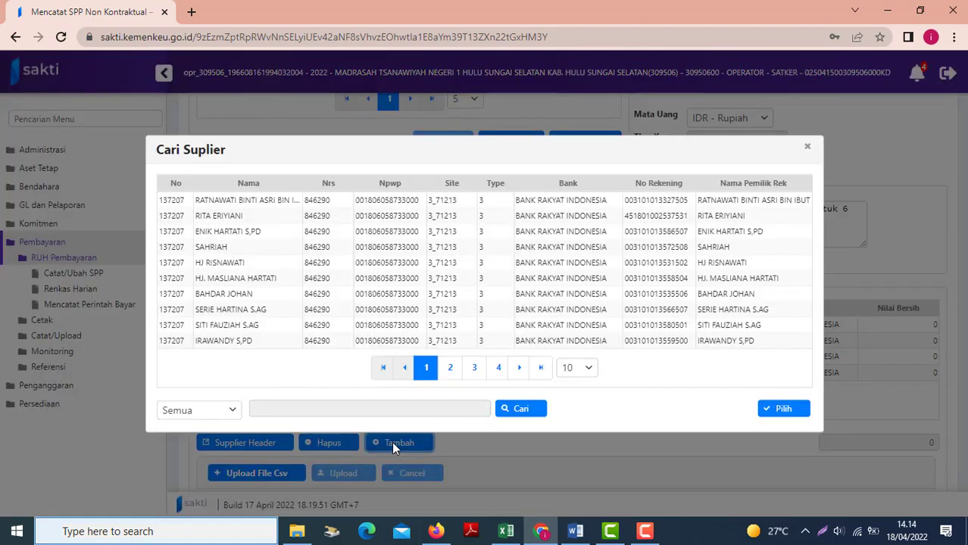
left_click(235, 416)
left_click(186, 329)
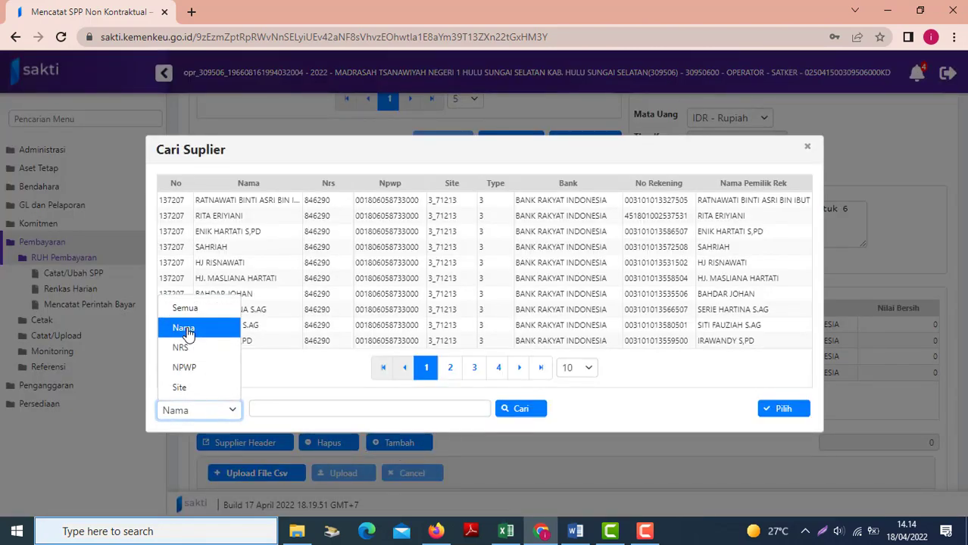
left_click(265, 409)
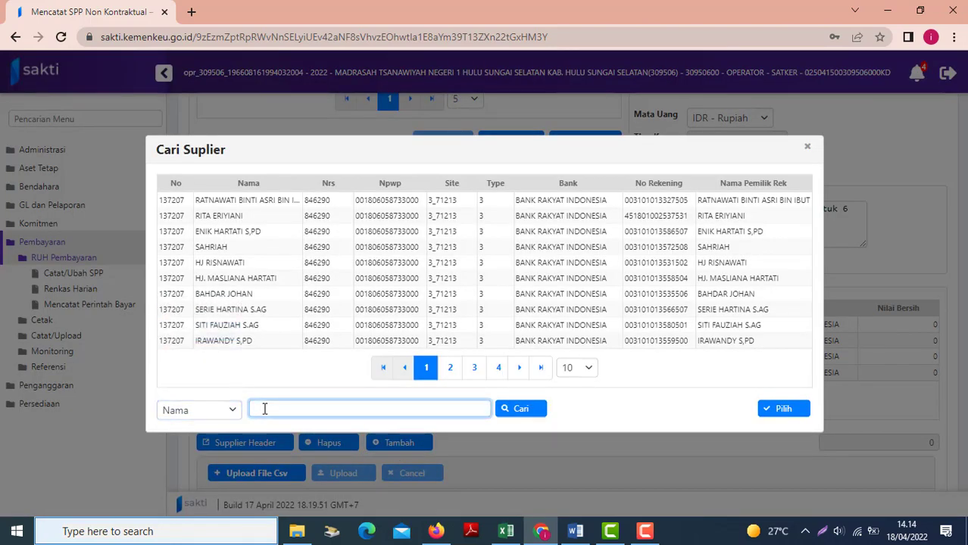
type("siti")
key("BackSpace")
key("BackSpace")
key("BackSpace")
key("BackSpace")
type("yani")
left_click(519, 409)
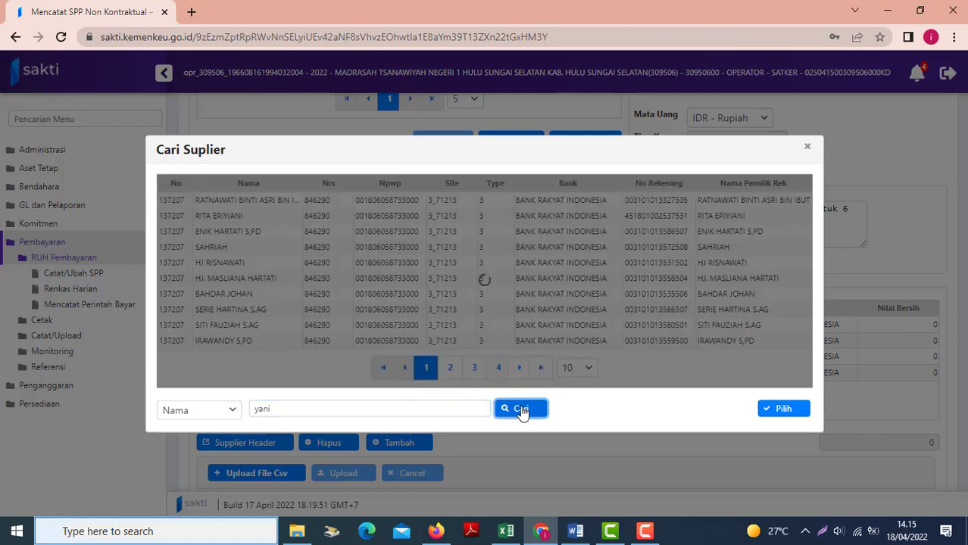
left_click(708, 271)
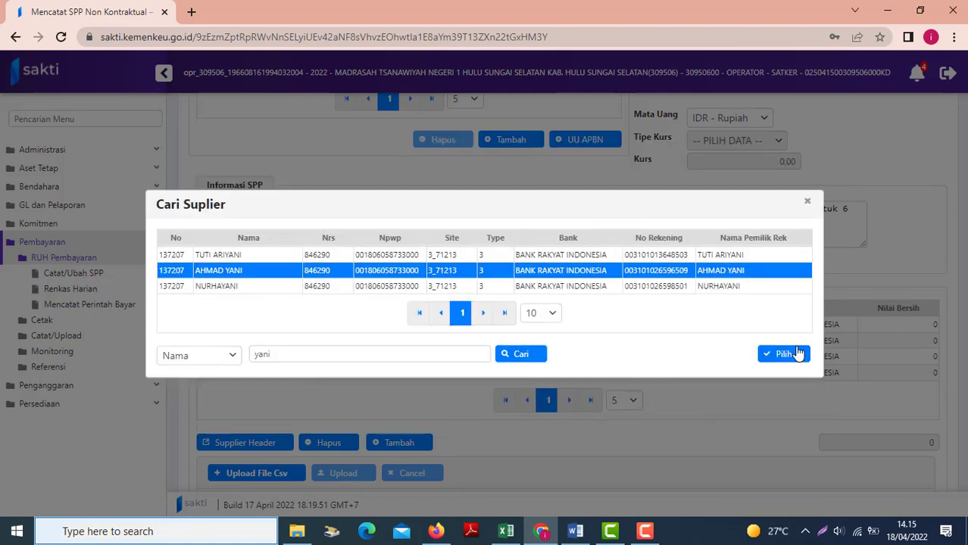
left_click(796, 354)
Search suppliers by Nama with the same partial name and add the third match as the sixth recipient.
left_click(414, 460)
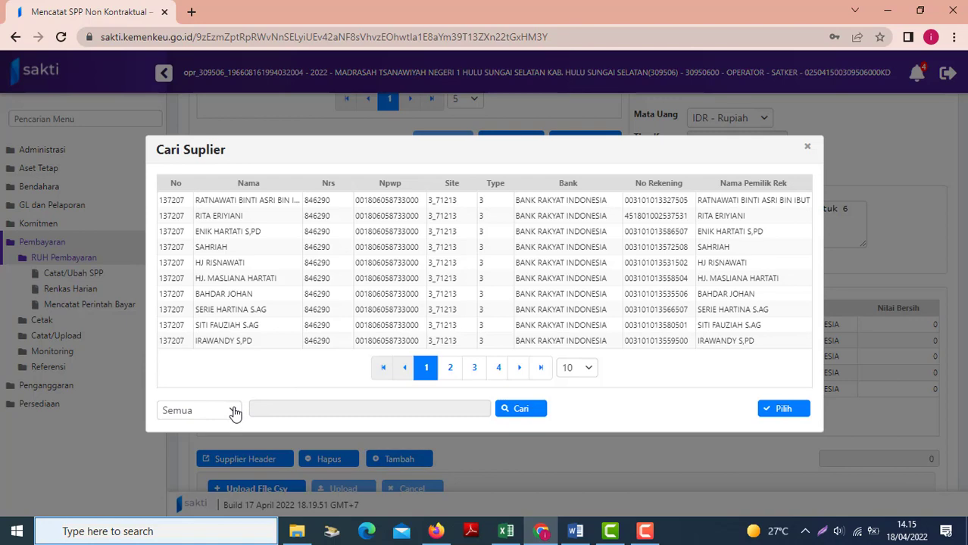
left_click(234, 412)
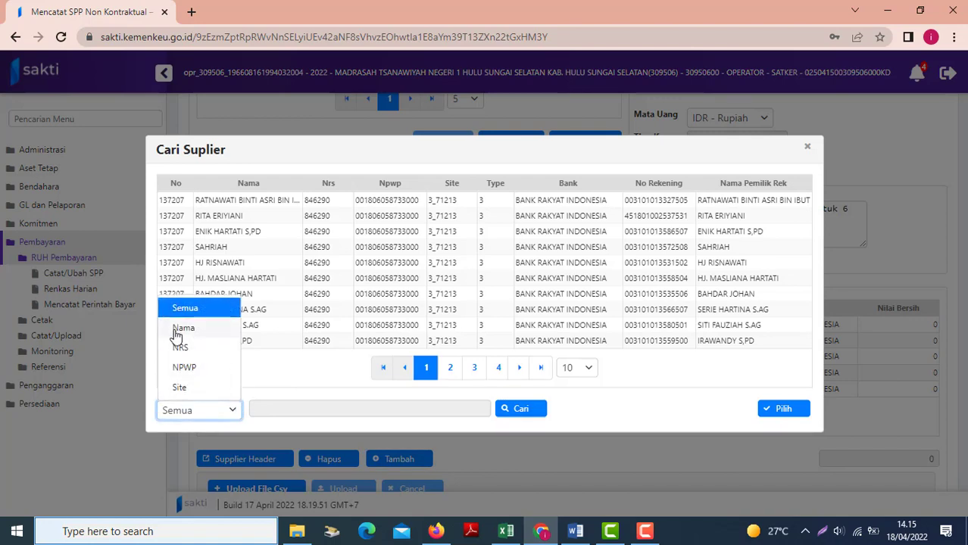
left_click(182, 326)
left_click(275, 407)
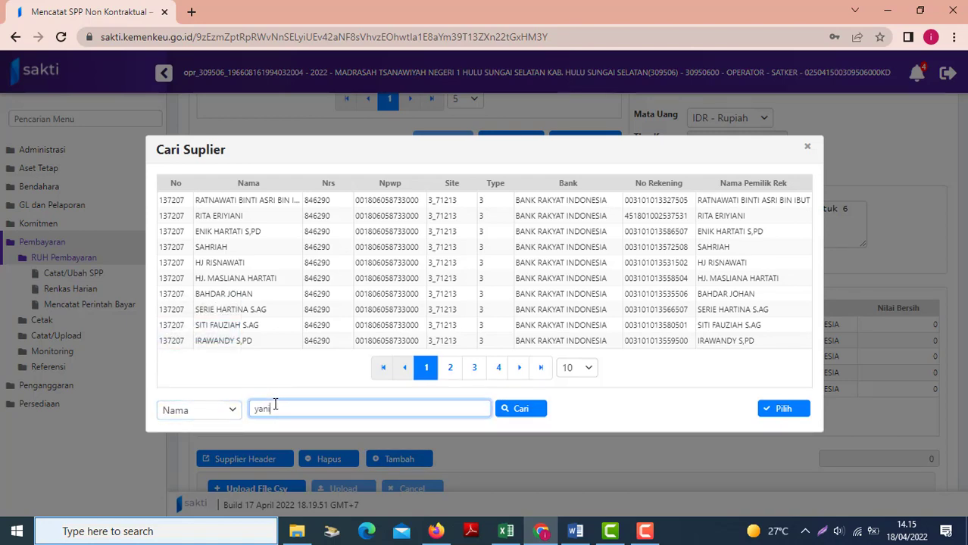
left_click(515, 405)
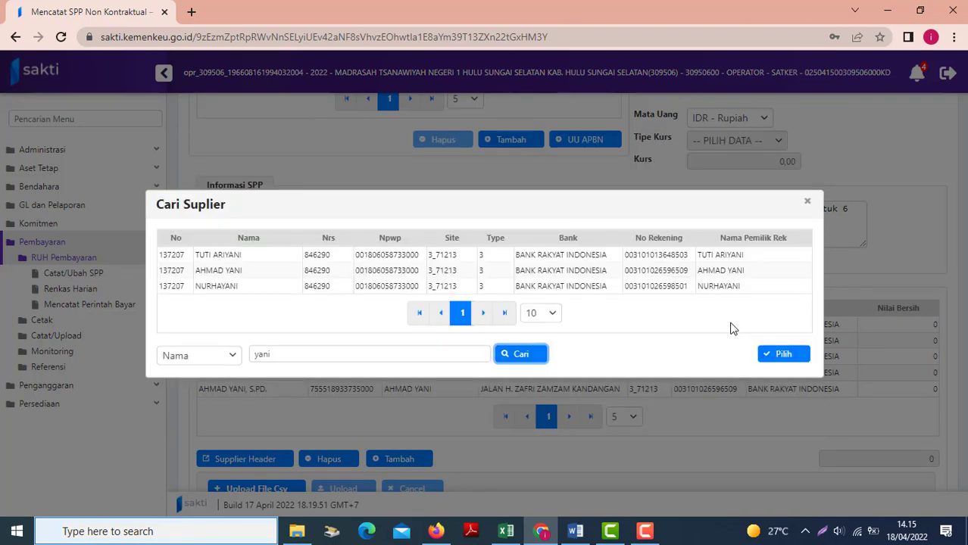
left_click(709, 288)
left_click(783, 355)
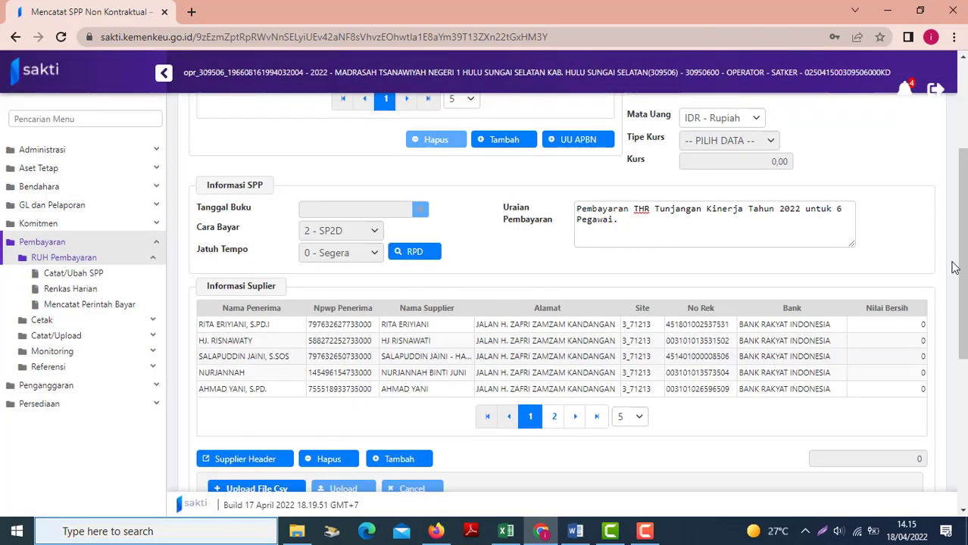
Show 10 rows per page in the Informasi Suplier table.
scroll(760, 263, "down", 1)
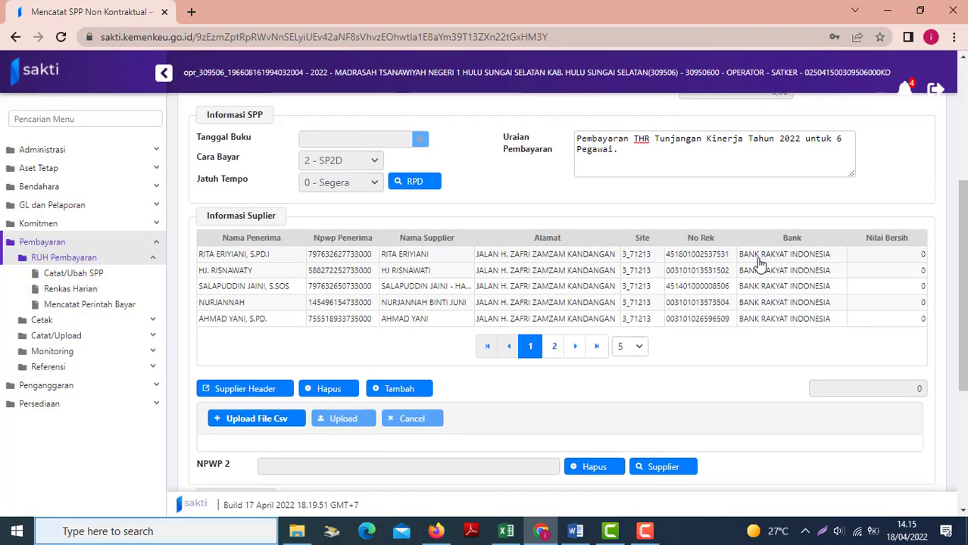
left_click(640, 348)
left_click(632, 392)
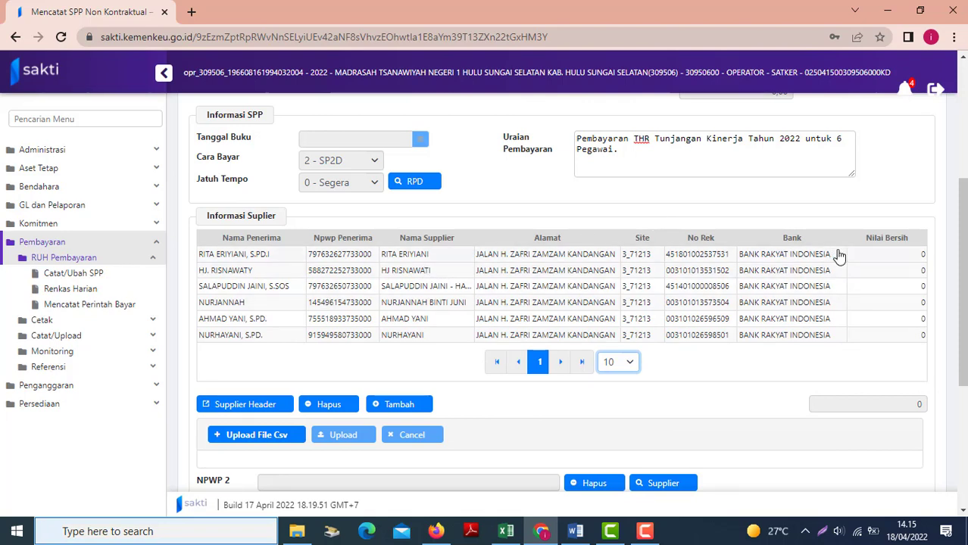
Copy the net amount 1.464.000 from N5 of the Nominatif - 2022 Excel workbook into Nilai Bersih for the first and third recipients.
left_click(925, 256)
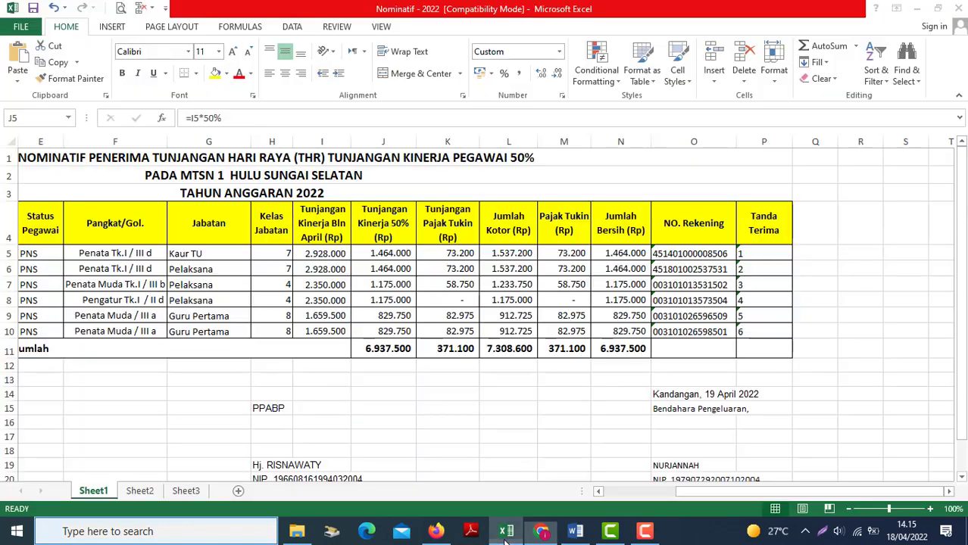
left_click(506, 531)
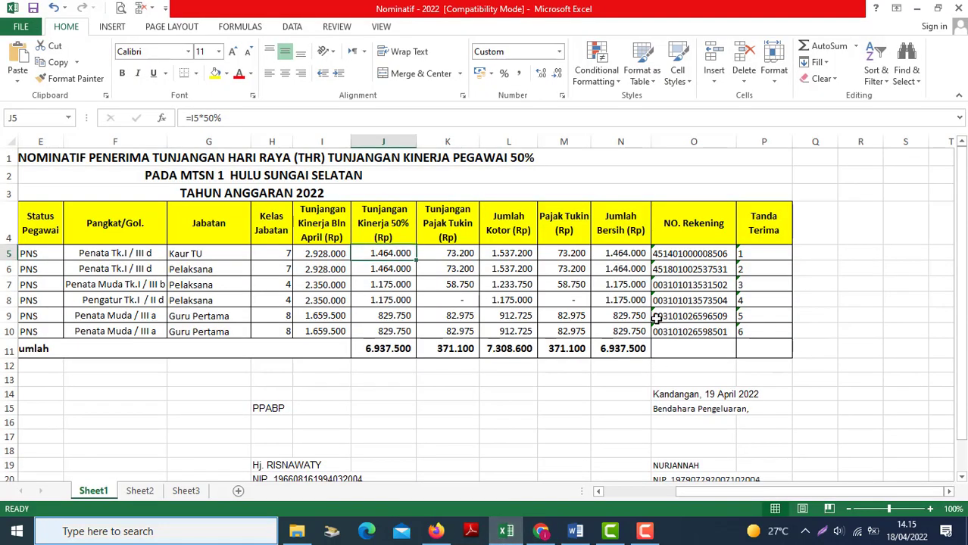
left_click(609, 259)
key("ctrl+c")
key("alt+Tab")
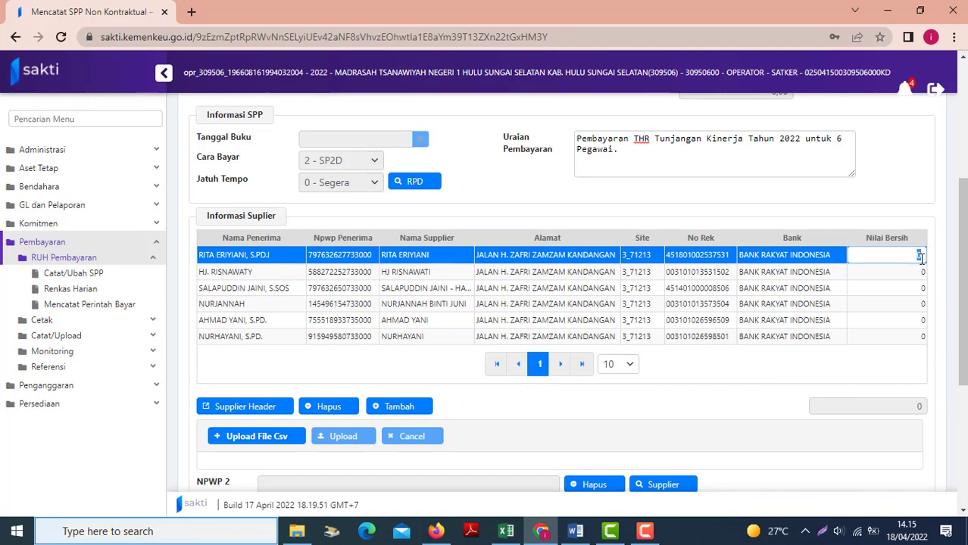
key("ctrl+v")
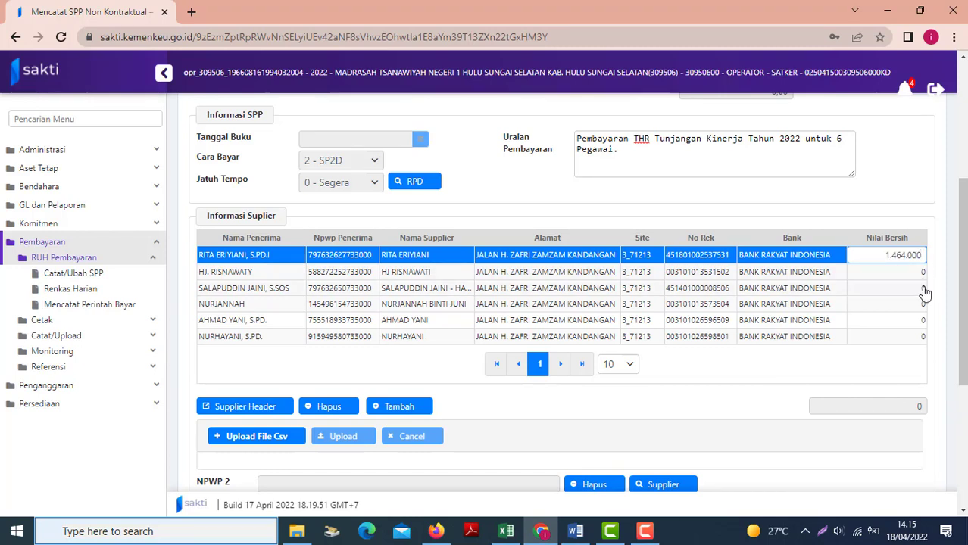
left_click(923, 287)
key("ctrl+v")
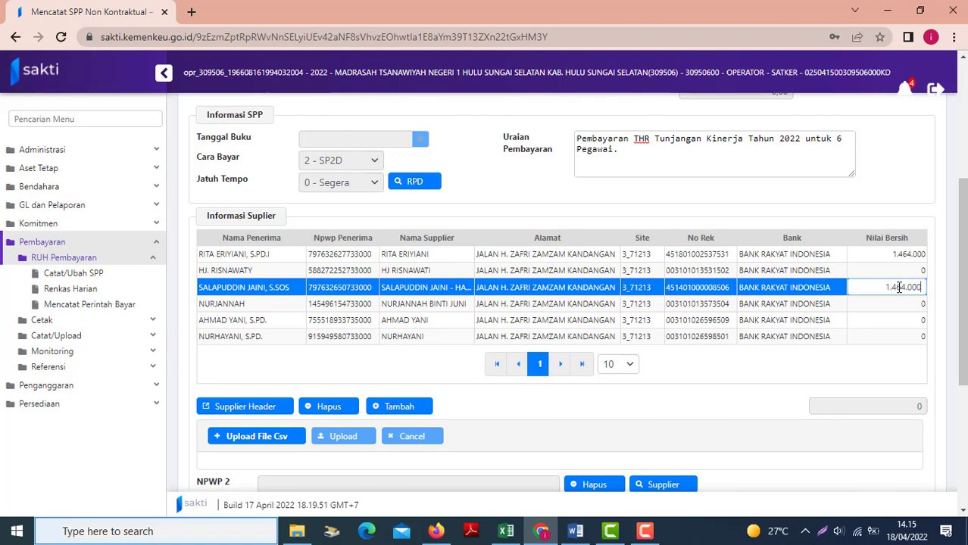
Copy the net amount 1.175.000 from N7 of the Excel workbook into Nilai Bersih for the fourth and second recipients.
left_click(896, 309)
key("alt+Tab")
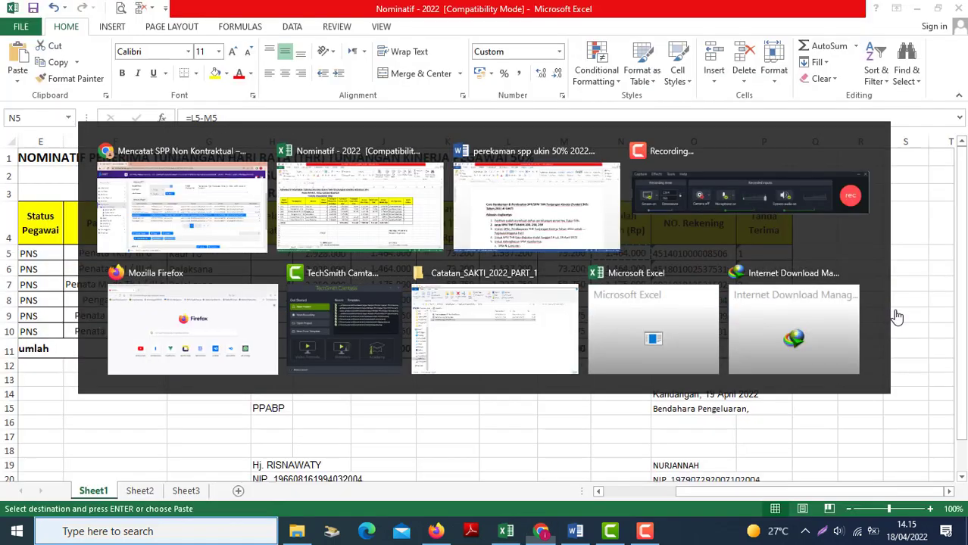
key("Down")
key("Down")
key("ctrl+c")
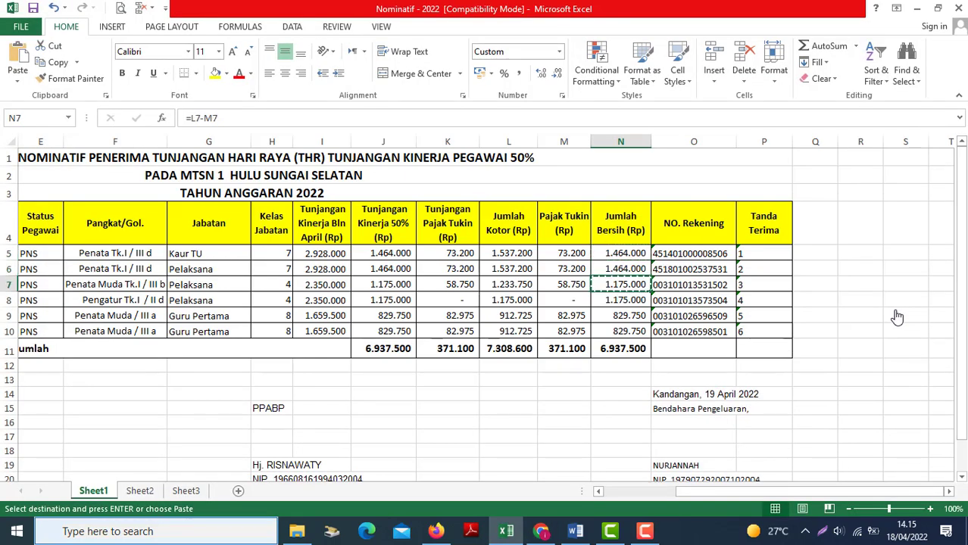
key("alt+Tab")
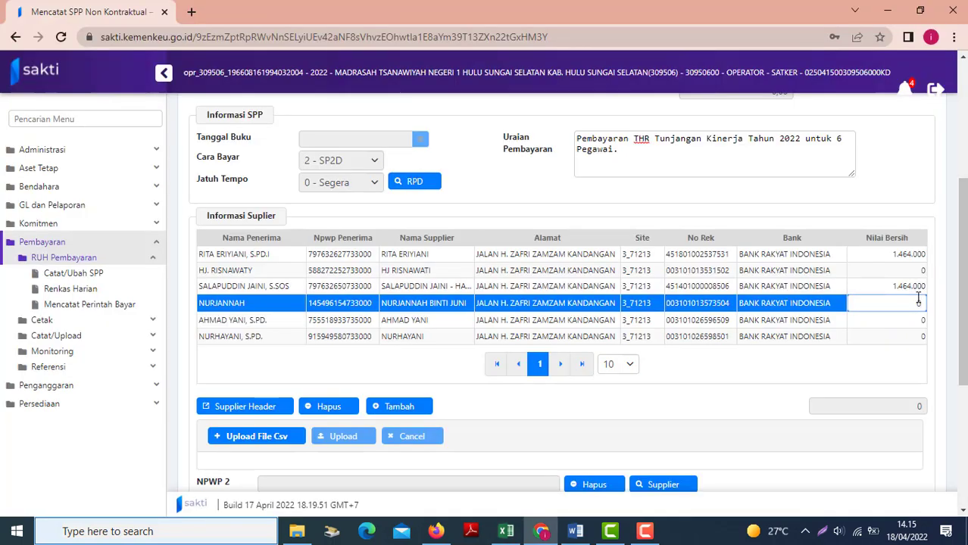
key("ctrl+v")
left_click(924, 271)
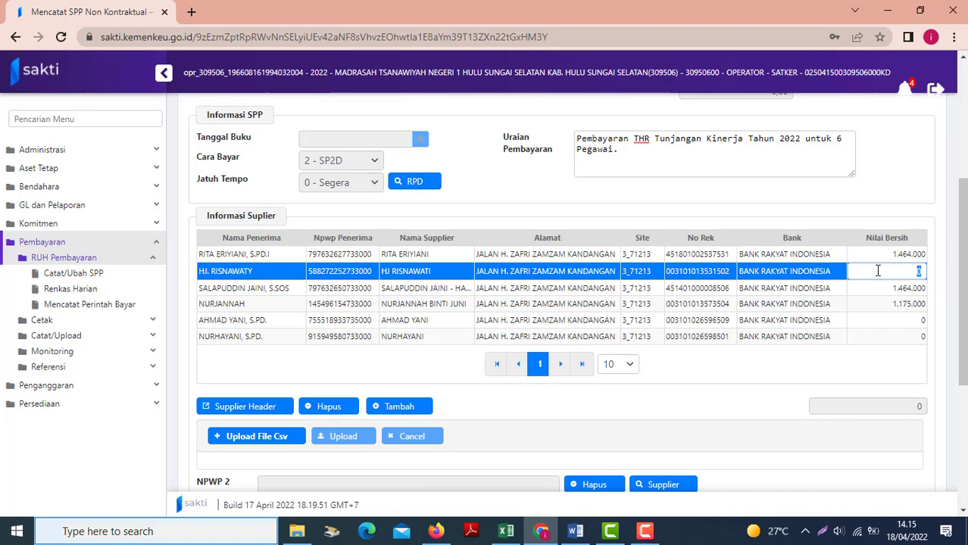
key("ctrl+v")
Copy the net amount 829.750 from N9 of the Excel workbook into Nilai Bersih for the fifth and sixth recipients.
left_click(895, 322)
key("alt+Tab")
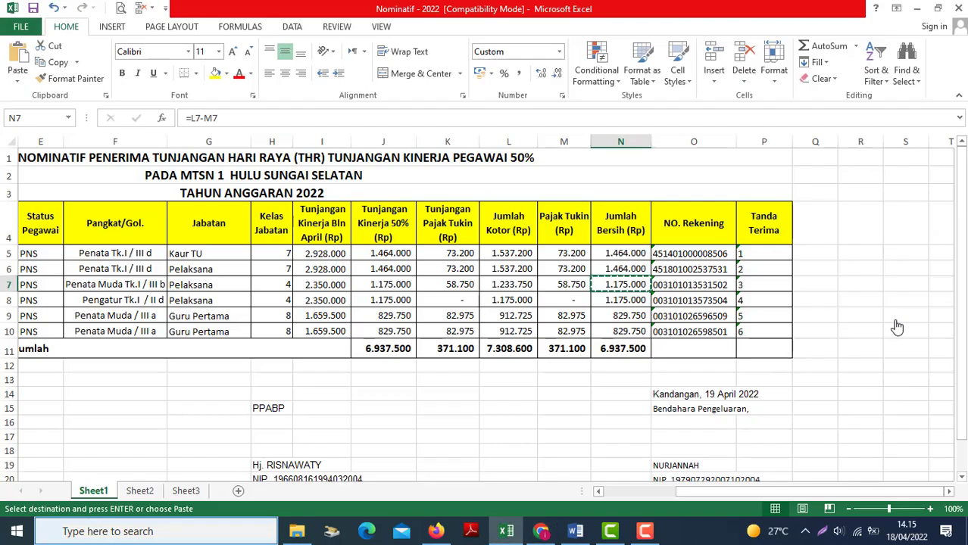
key("Down")
key("Down")
key("ctrl+c")
key("alt+Tab")
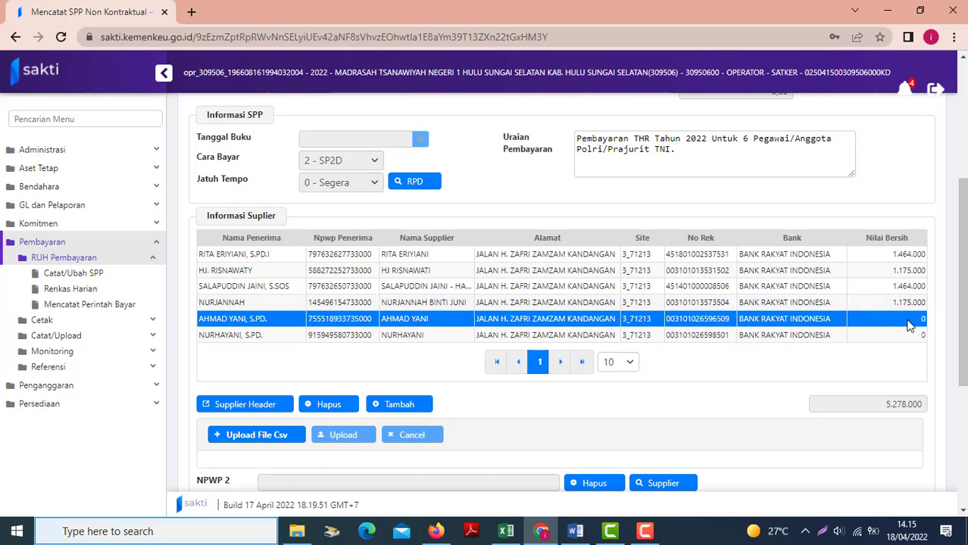
left_click(923, 320)
key("ctrl+v")
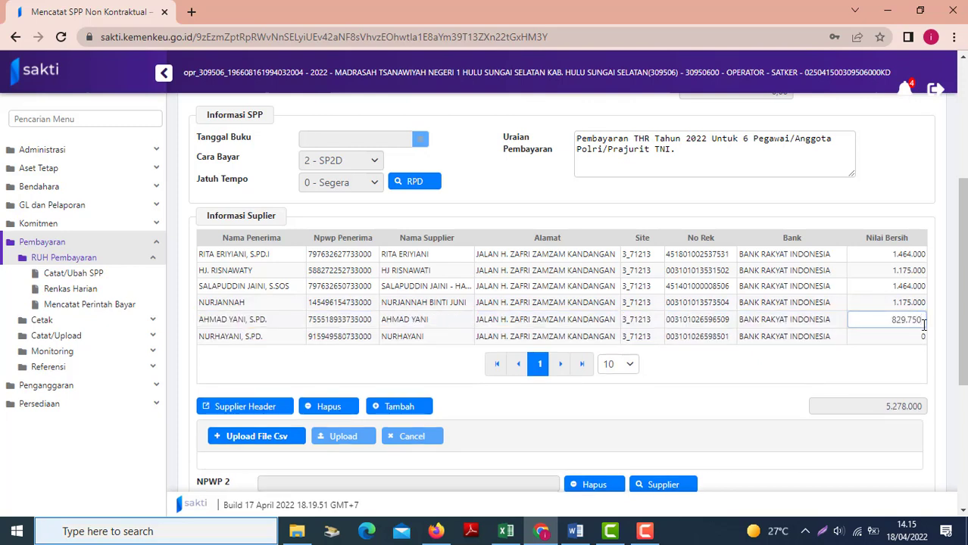
left_click(913, 336)
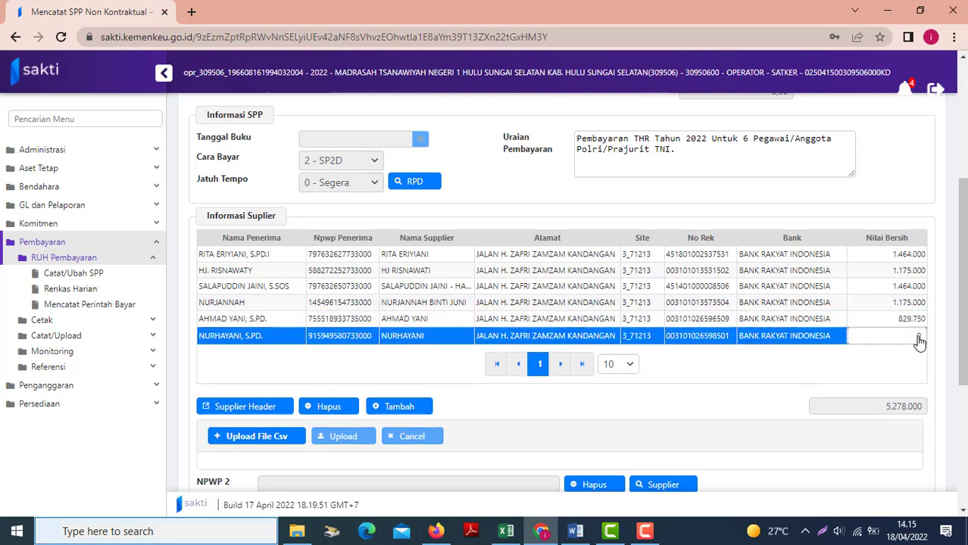
left_click(844, 366)
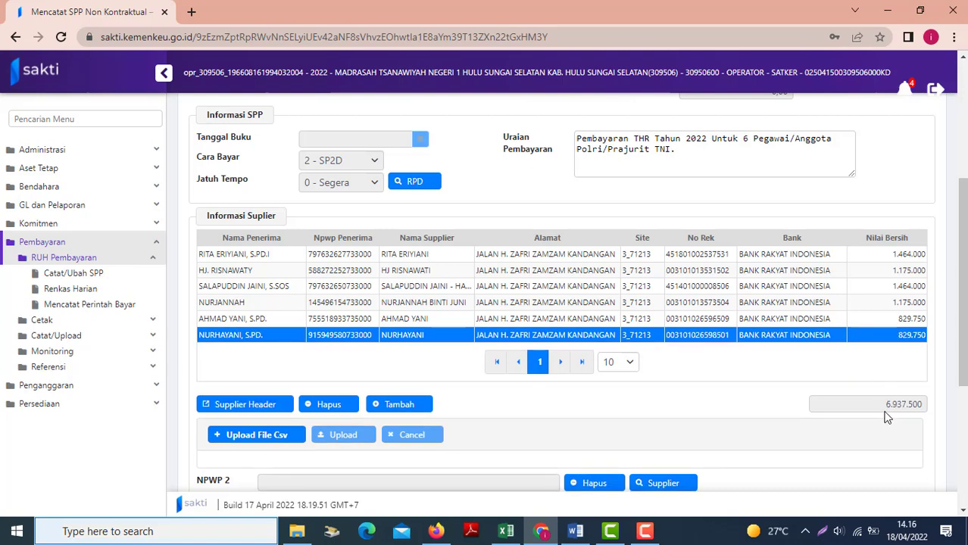
Compare the recipients' Nilai Bersih total with the Jumlah Bersih total in the Excel workbook, and return to SAKTI.
key("alt+Tab")
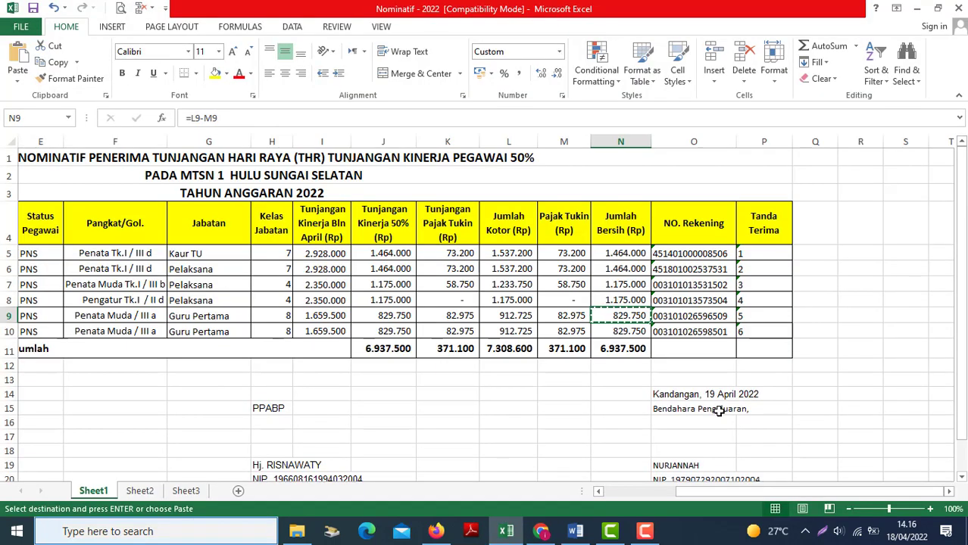
key("ctrl+c")
key("alt+Tab")
Open the RUH Akun form for Akun Pengeluaran under Distribusi COA.
scroll(963, 303, "down", 3)
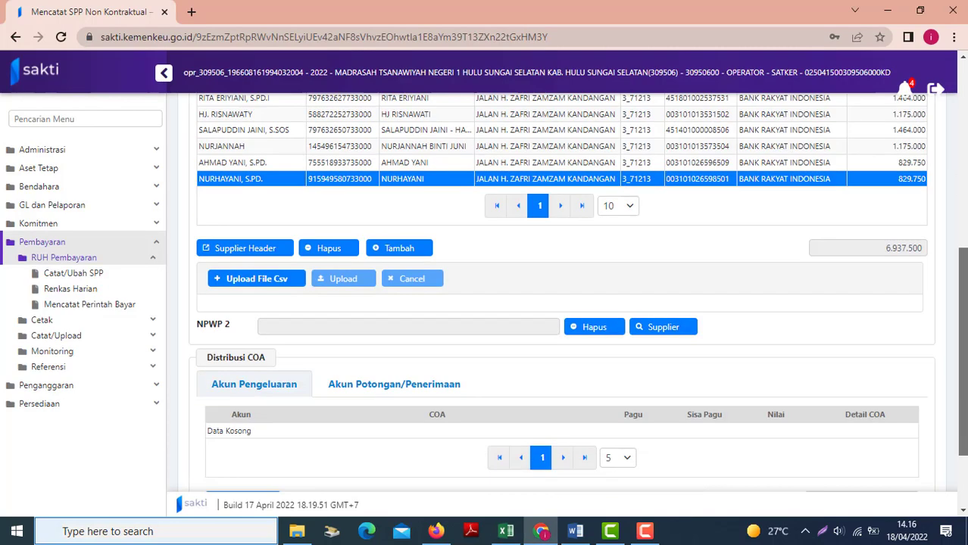
scroll(634, 318, "down", 1)
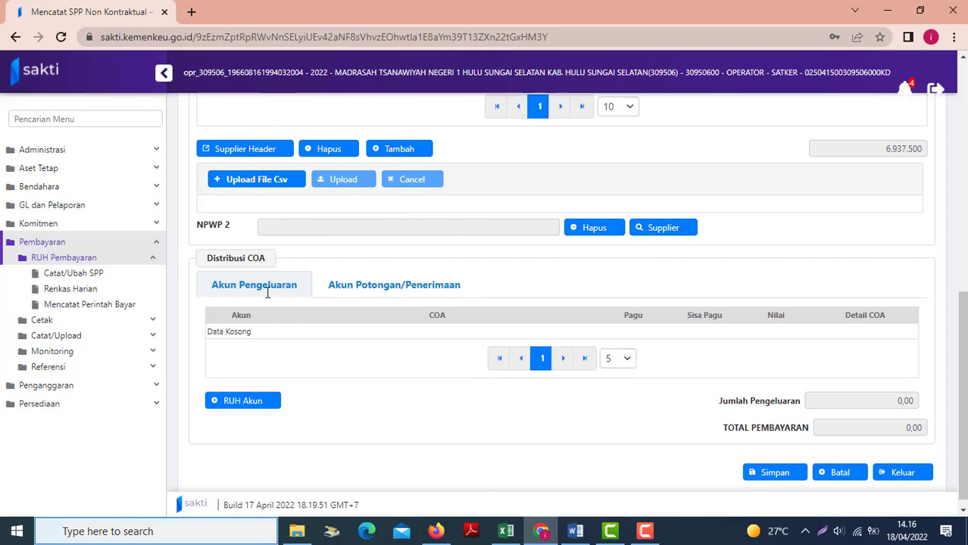
left_click(246, 410)
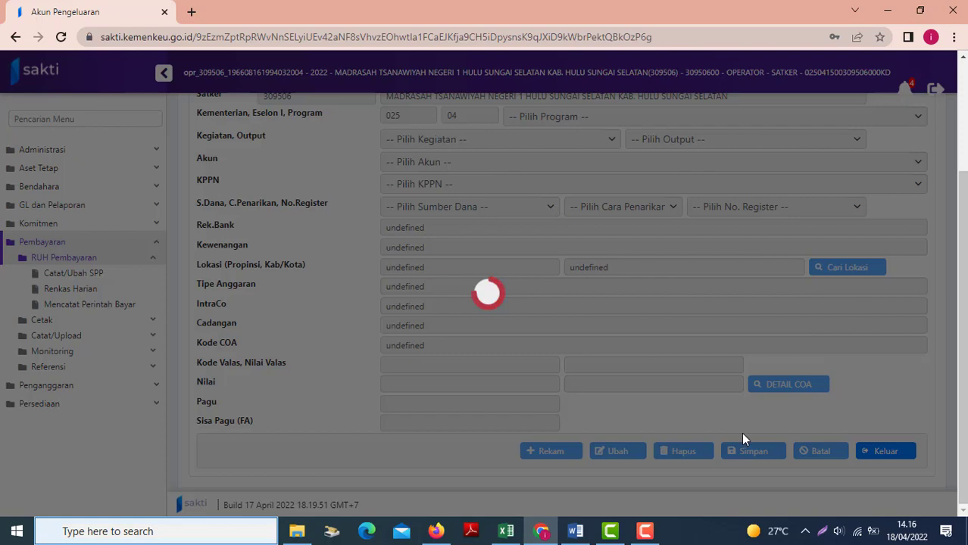
left_click(656, 529)
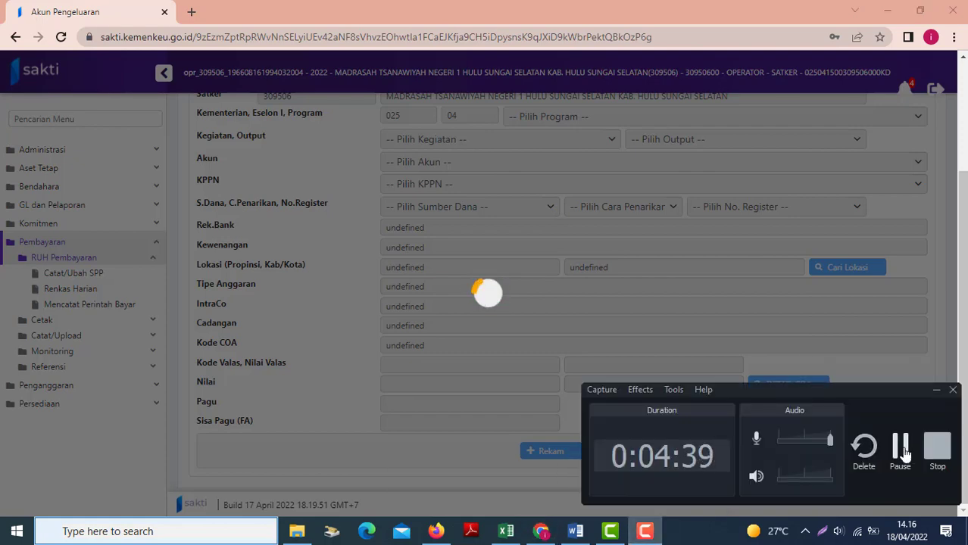
left_click(901, 448)
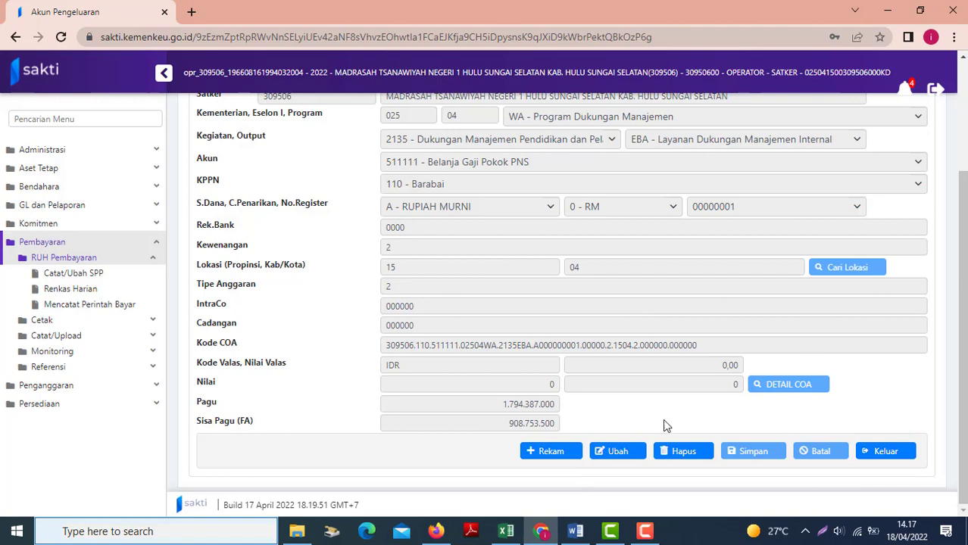
Start a new expenditure account record and set Akun to 512411 - Belanja Pegawai (Tunjangan Khusus/Kegiatan/Kinerja).
left_click(551, 451)
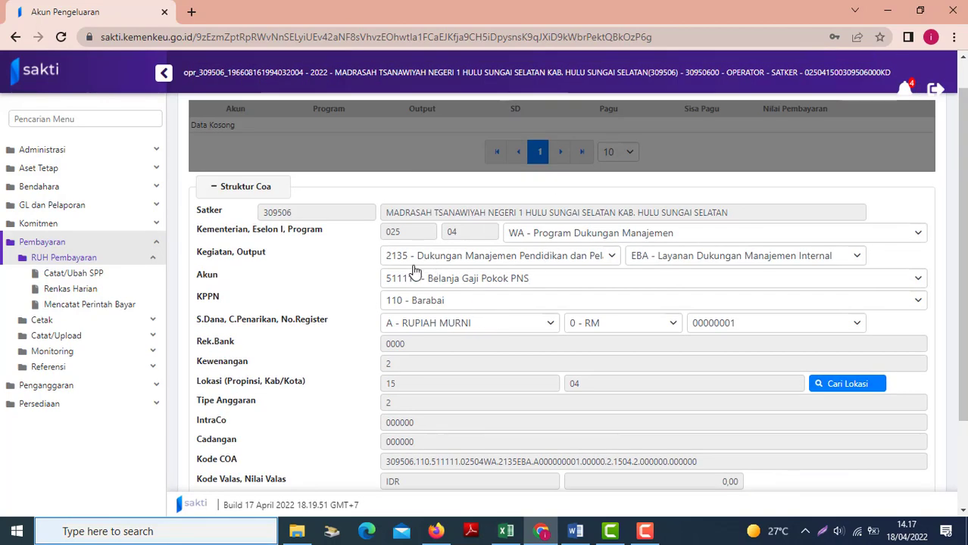
left_click(438, 283)
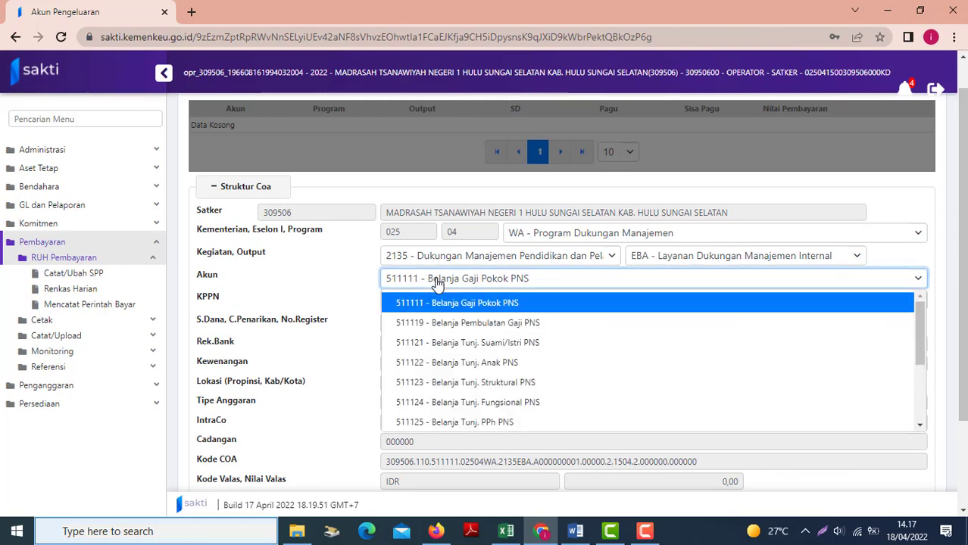
left_click_drag(918, 334, 921, 396)
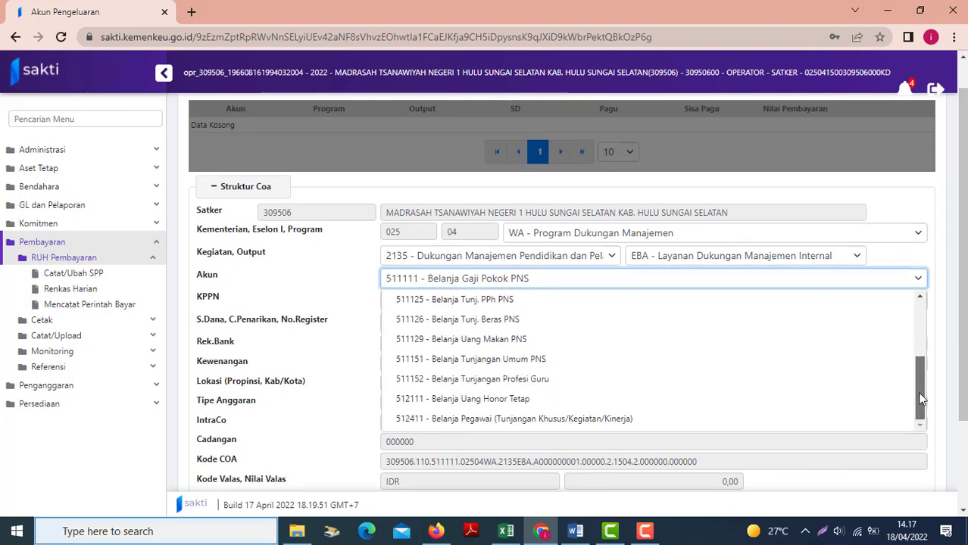
left_click(424, 425)
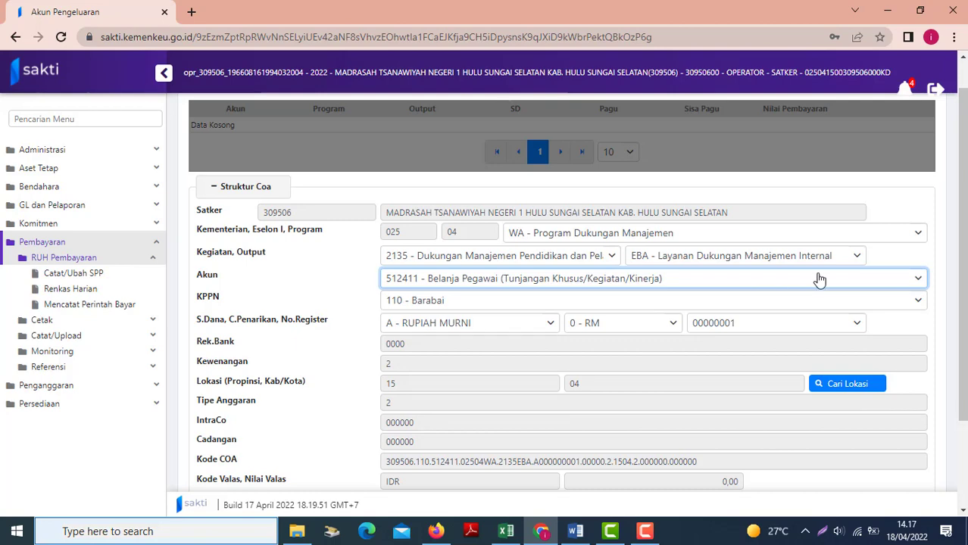
Add a COA detail for account 512411 and select item 000137 - Tukin Grade 7 Tata Usaha.
scroll(961, 296, "down", 2)
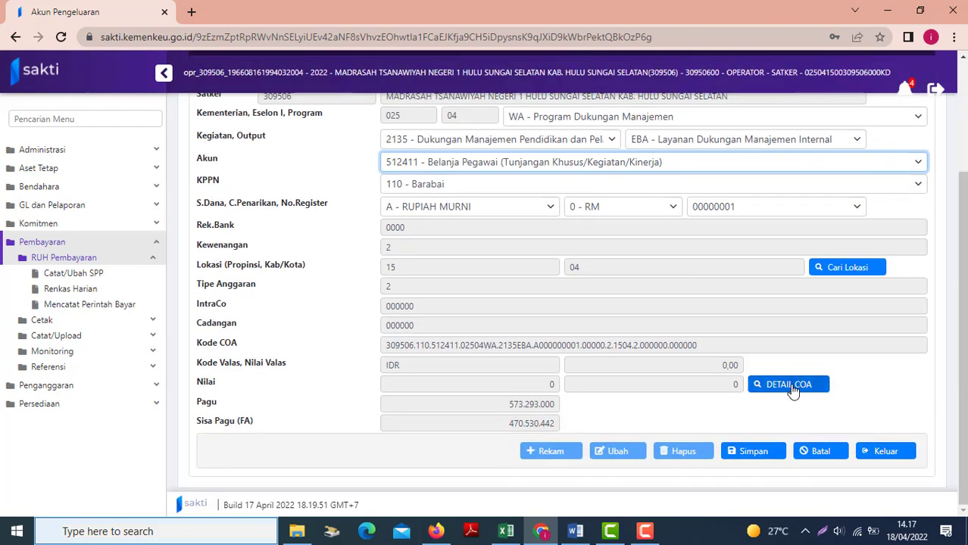
left_click(793, 391)
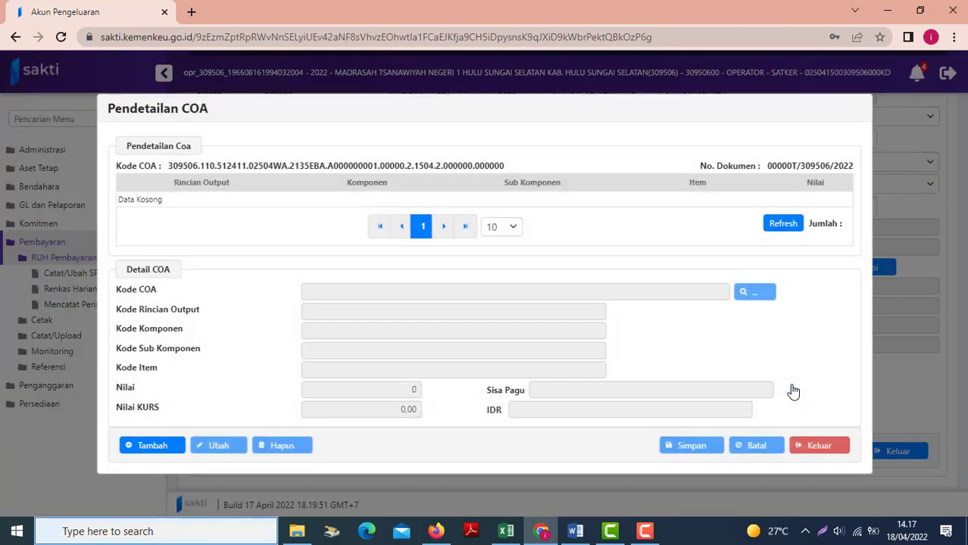
left_click(145, 446)
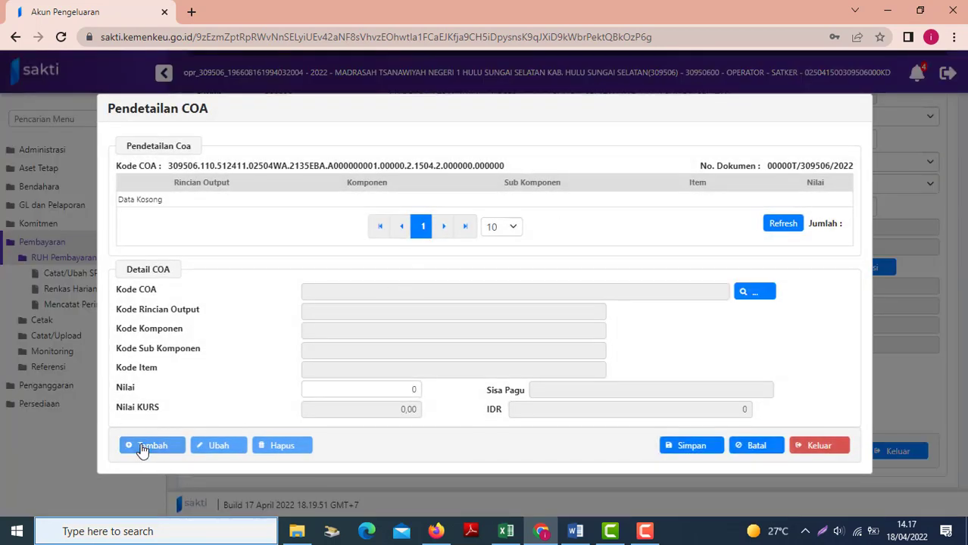
left_click(746, 297)
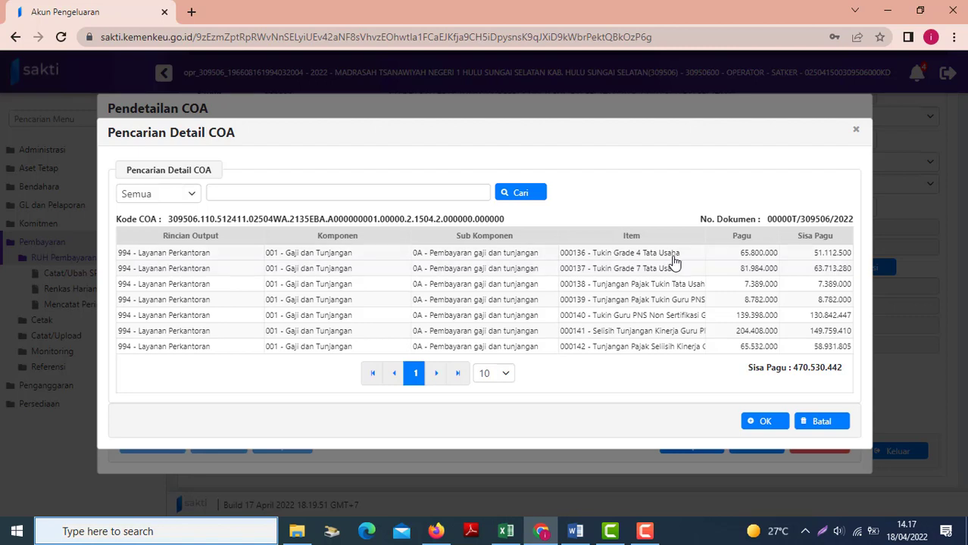
left_click(741, 274)
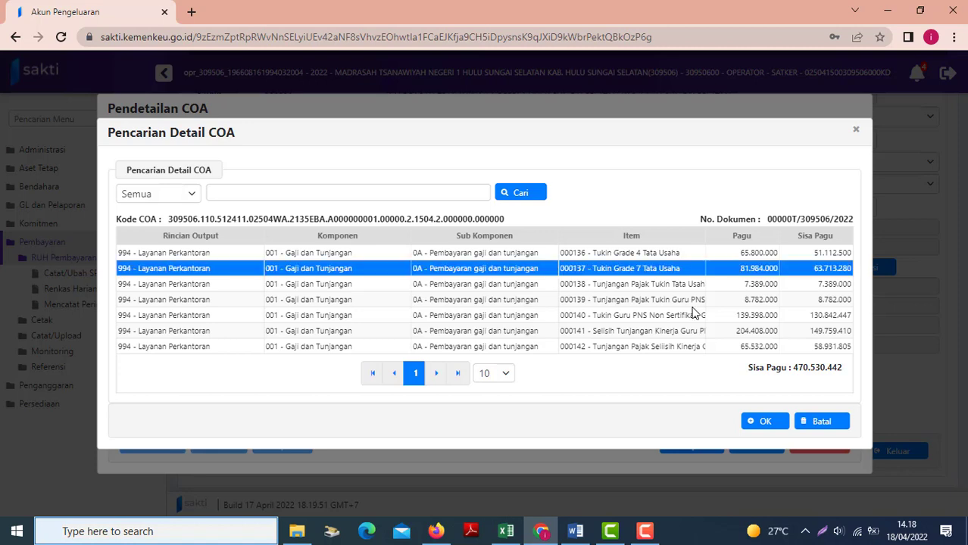
Copy the Tunjangan Kinerja 50% total 6.937.500 from J11 of the Excel workbook into Nilai for item 000137, and save the detail.
mouse_move(506, 534)
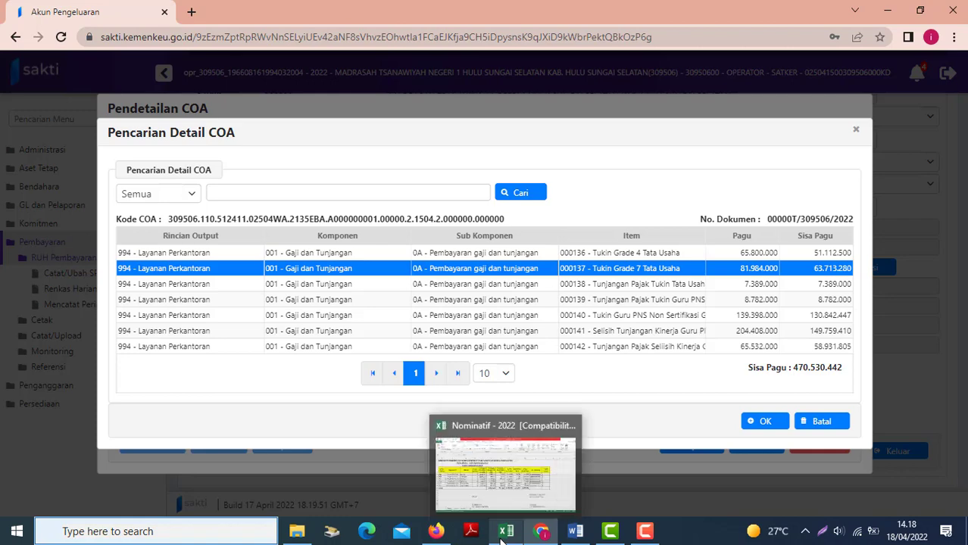
left_click(500, 470)
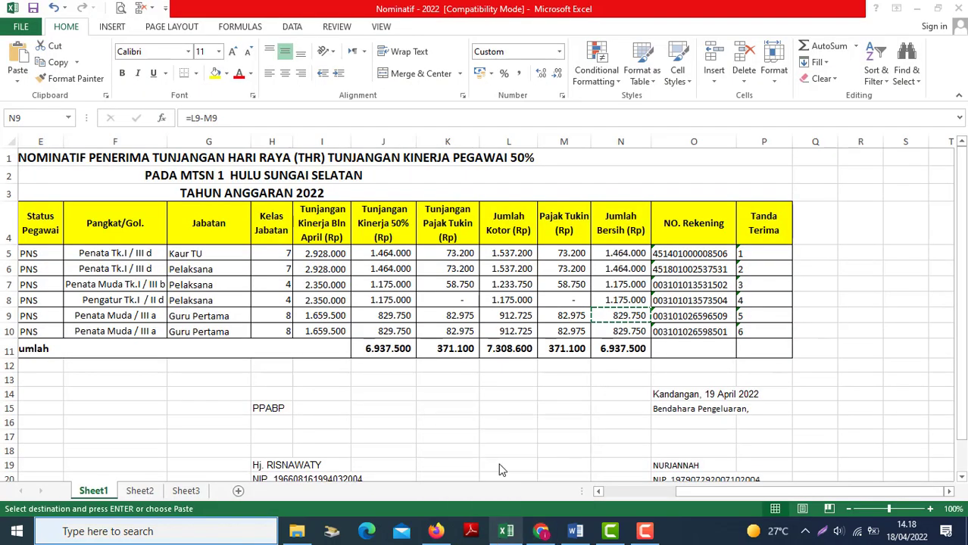
left_click(506, 351)
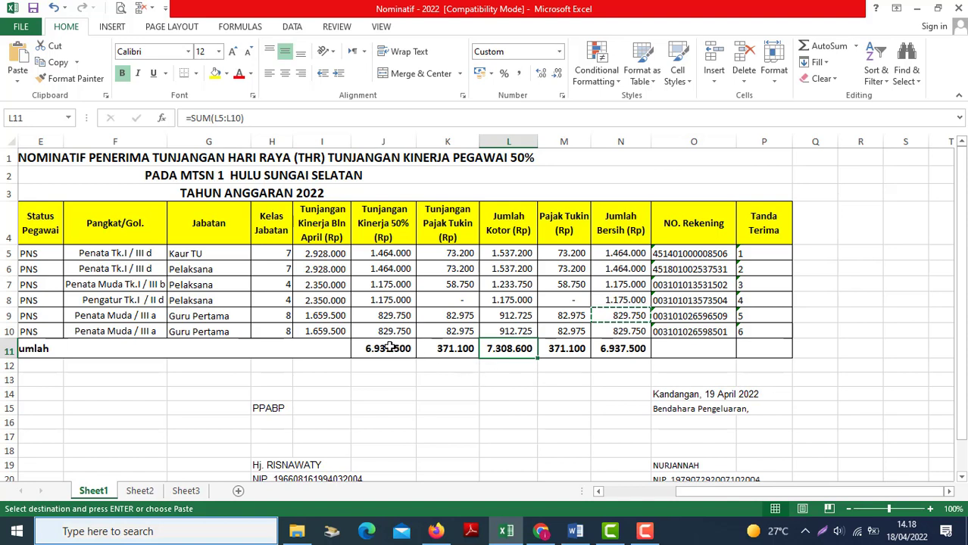
left_click(364, 351)
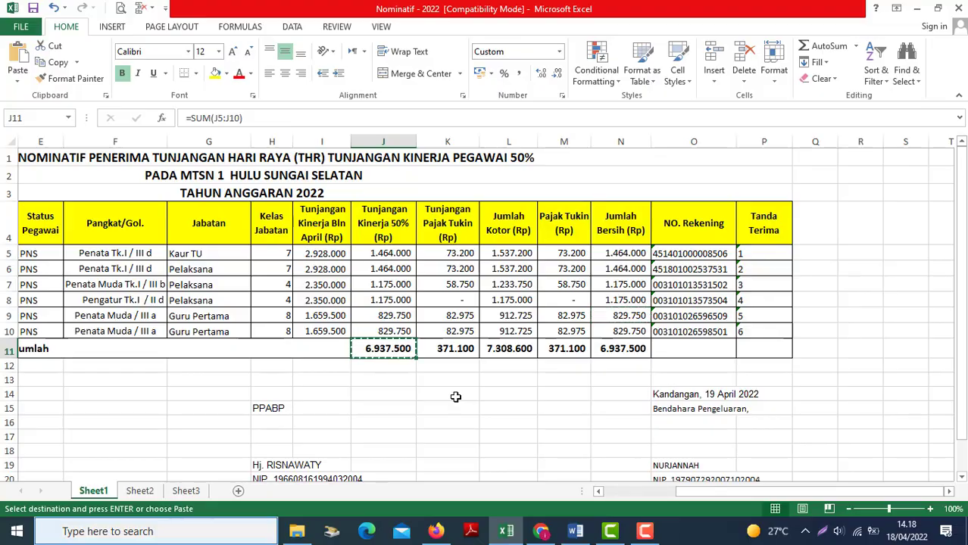
key("alt+Tab")
left_click(765, 422)
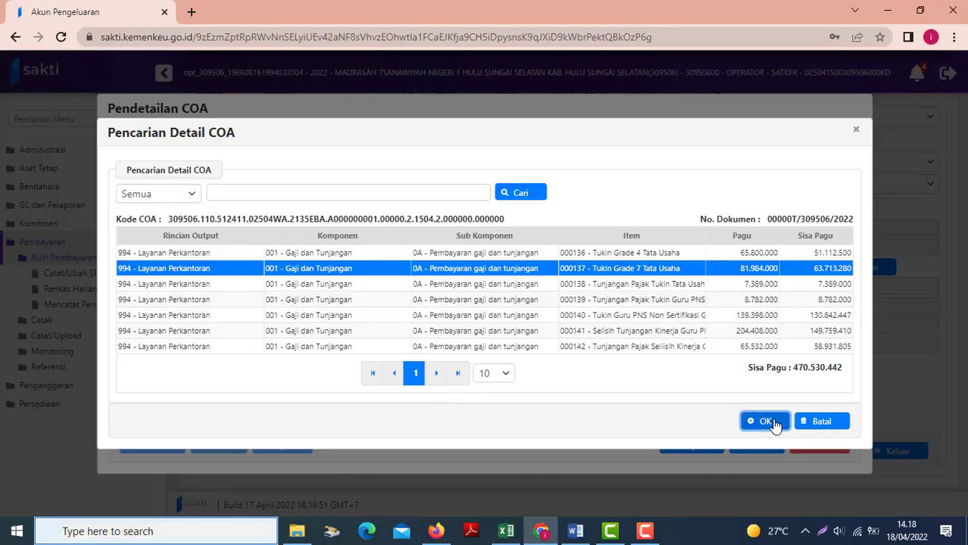
left_click(367, 390)
type("6937500")
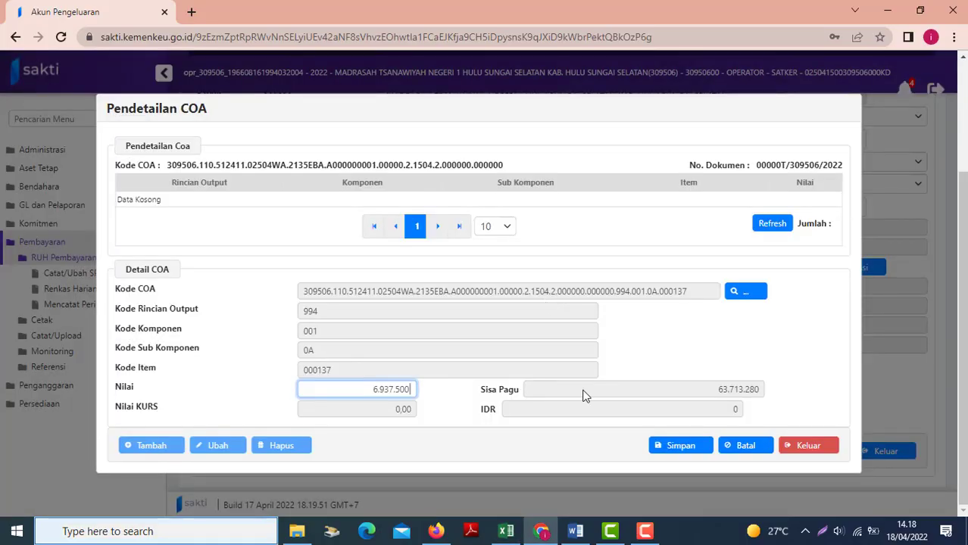
left_click(686, 446)
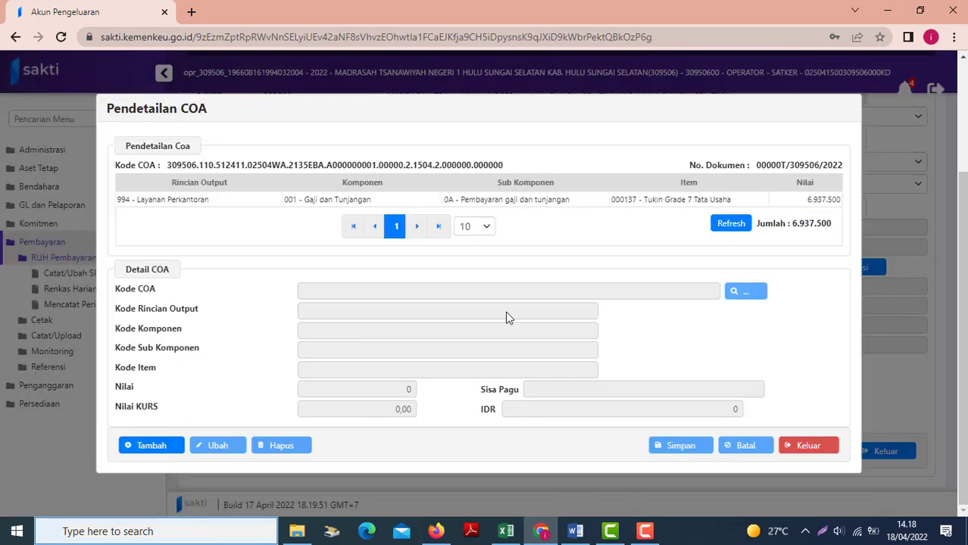
Start a second COA detail, open its item search, and copy the Tunjangan Pajak Tukin total from K11 of the Excel workbook.
left_click(152, 445)
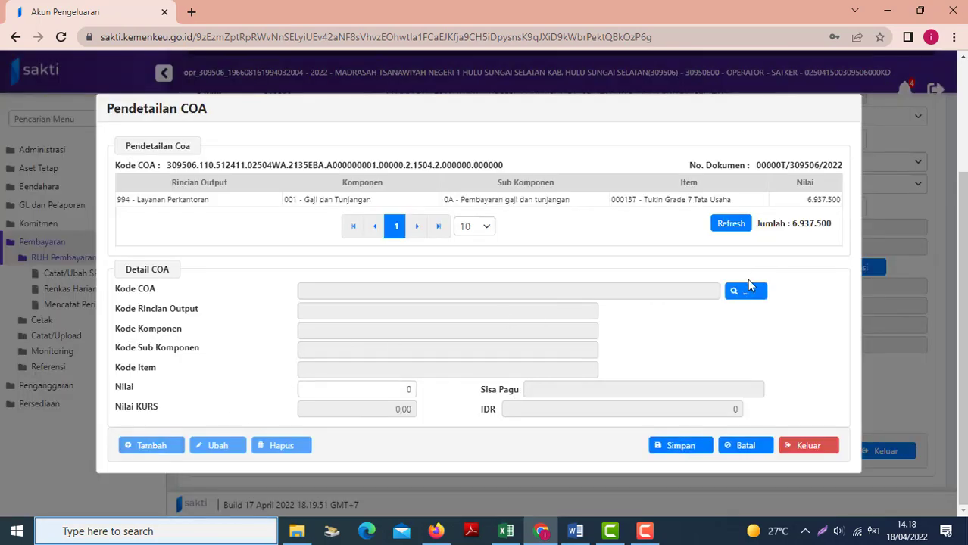
left_click(747, 294)
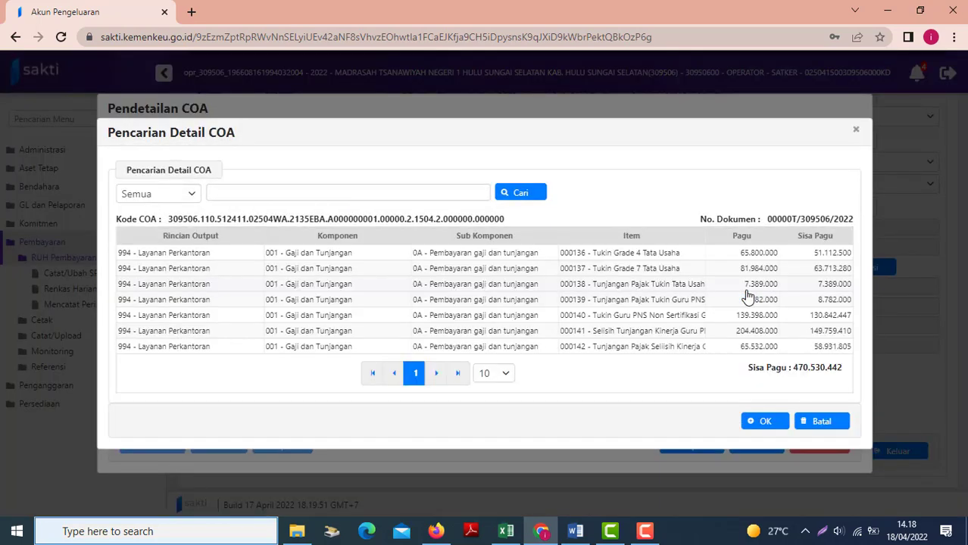
key("alt+Tab")
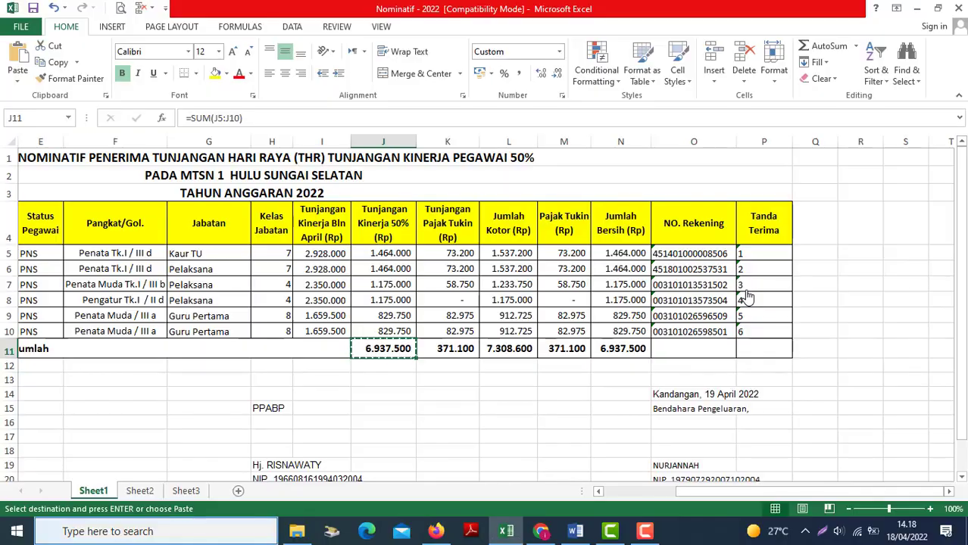
left_click(452, 349)
key("ctrl+c")
key("alt+Tab")
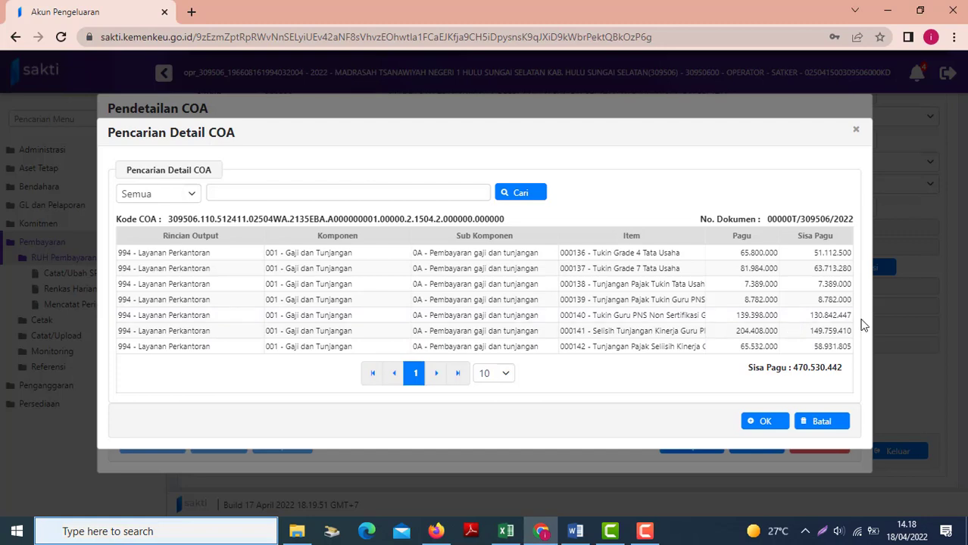
Assign item 000139 - Tunjangan Pajak Tukin Guru PNS to the second COA detail with Nilai 371.100, and save it.
left_click(709, 300)
left_click(766, 422)
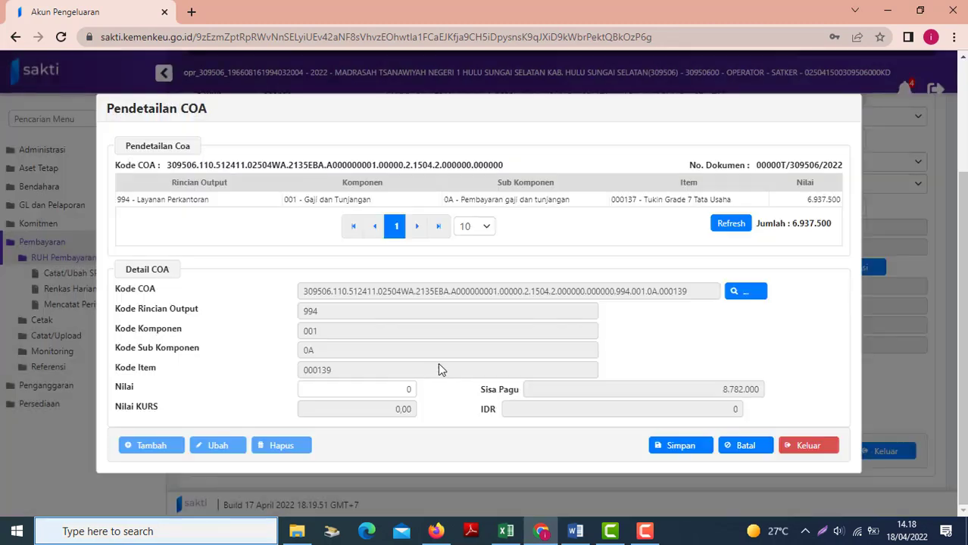
left_click(376, 387)
type("371100")
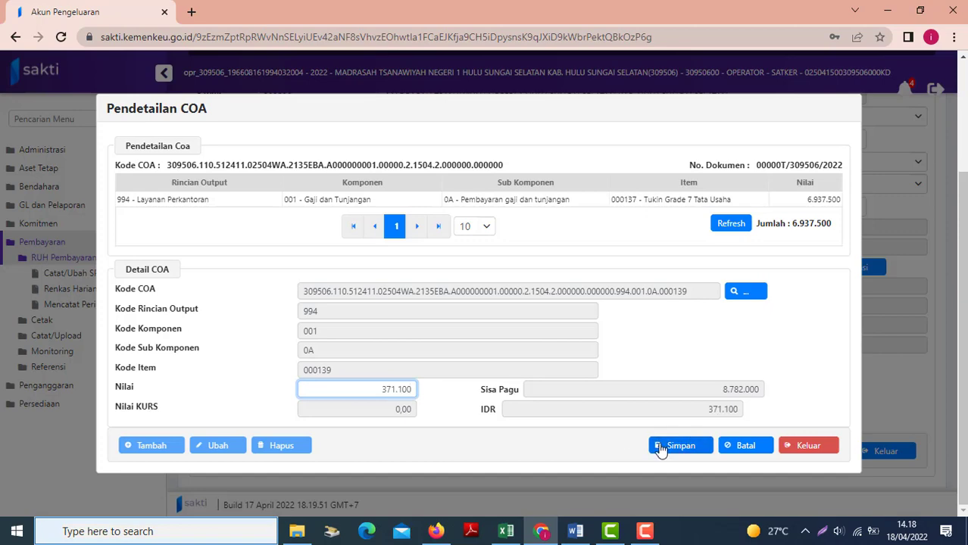
left_click(660, 447)
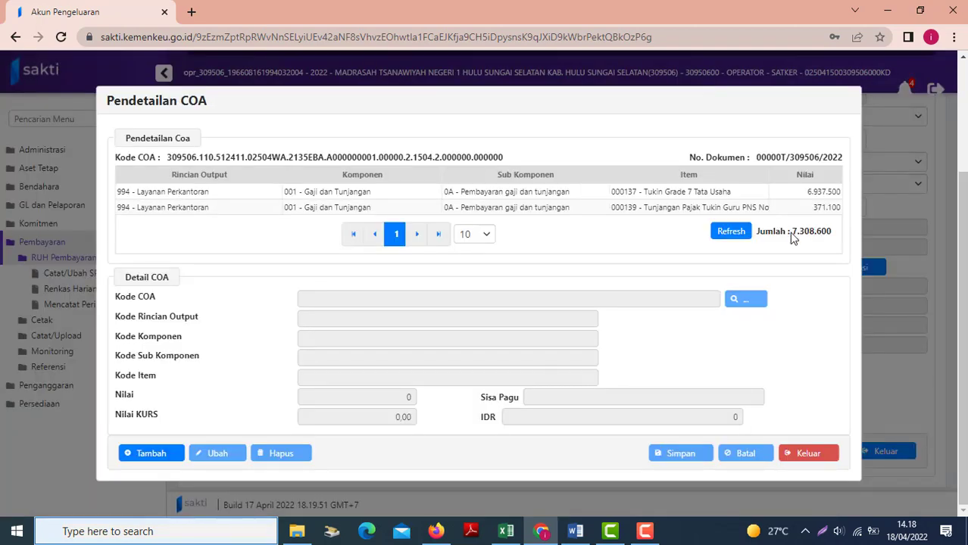
Compare the COA details' Jumlah with the Jumlah Kotor total in L11 of the Excel workbook, and return to SAKTI.
key("alt+Tab")
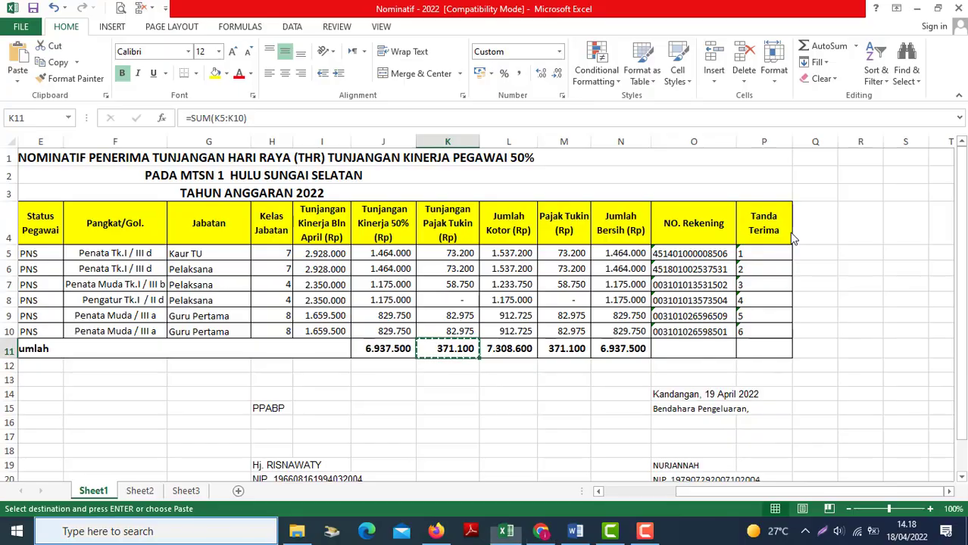
left_click(503, 349)
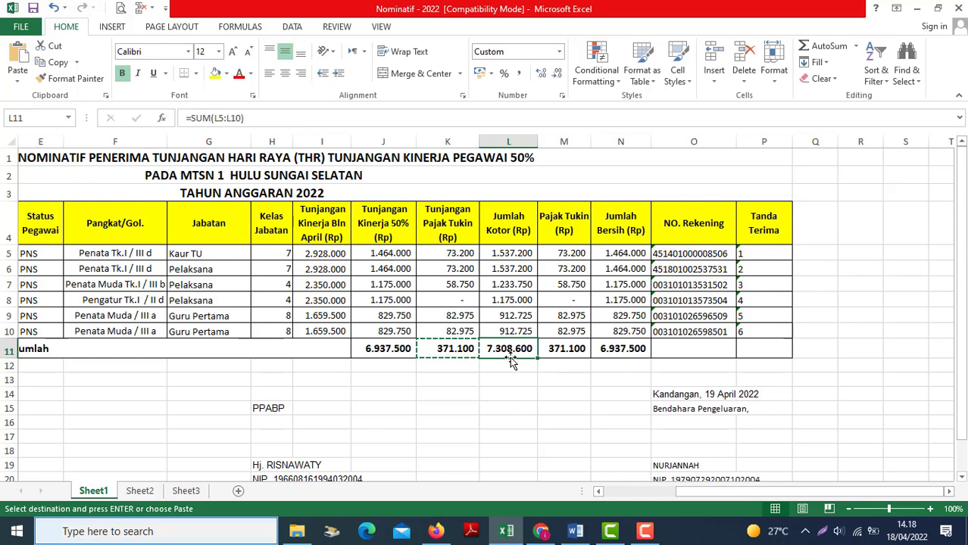
key("alt+Tab")
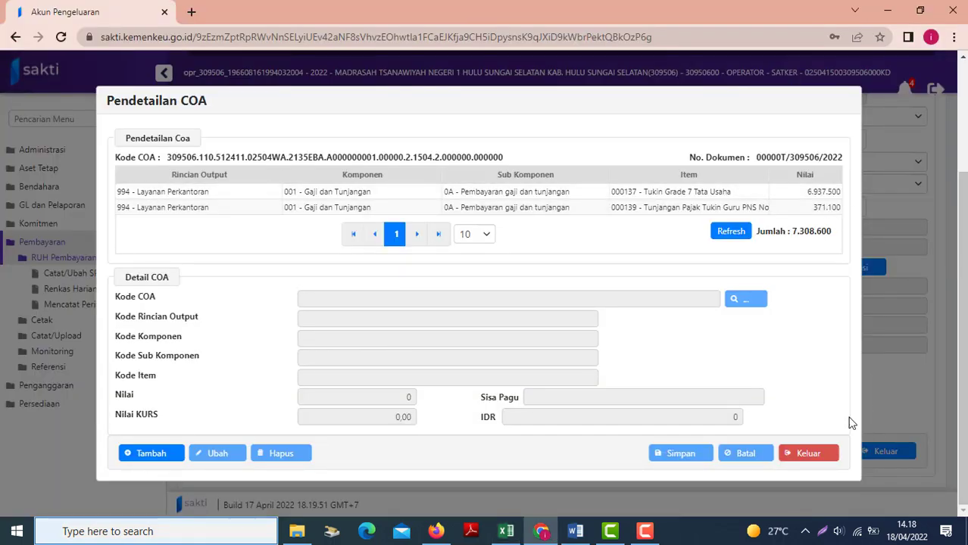
Close the COA details, save the 512411 expenditure account, and return to the SPP form.
left_click(805, 454)
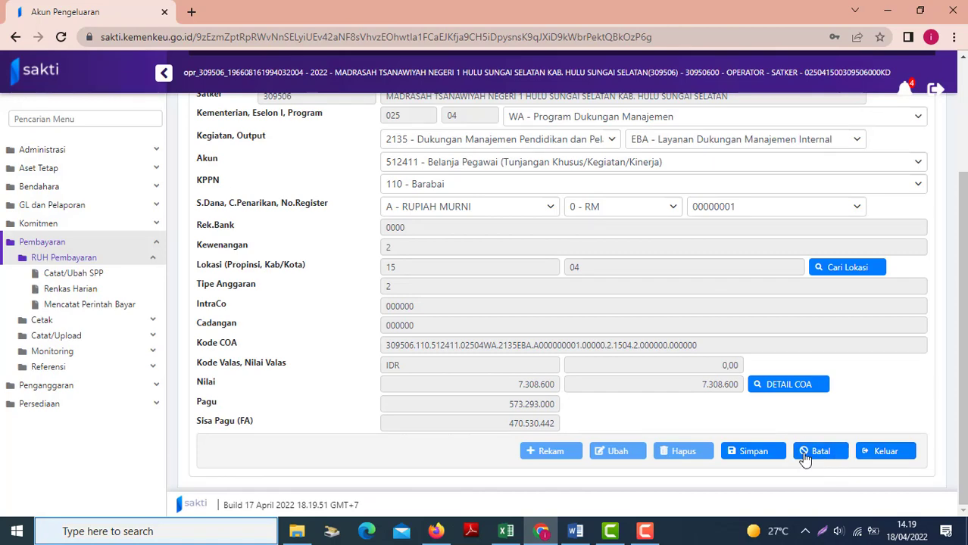
left_click(764, 457)
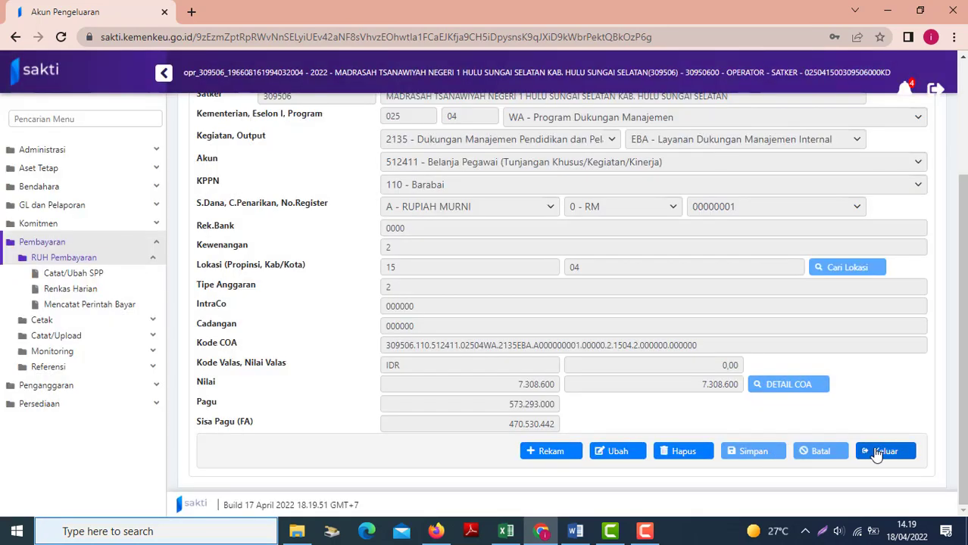
left_click(876, 452)
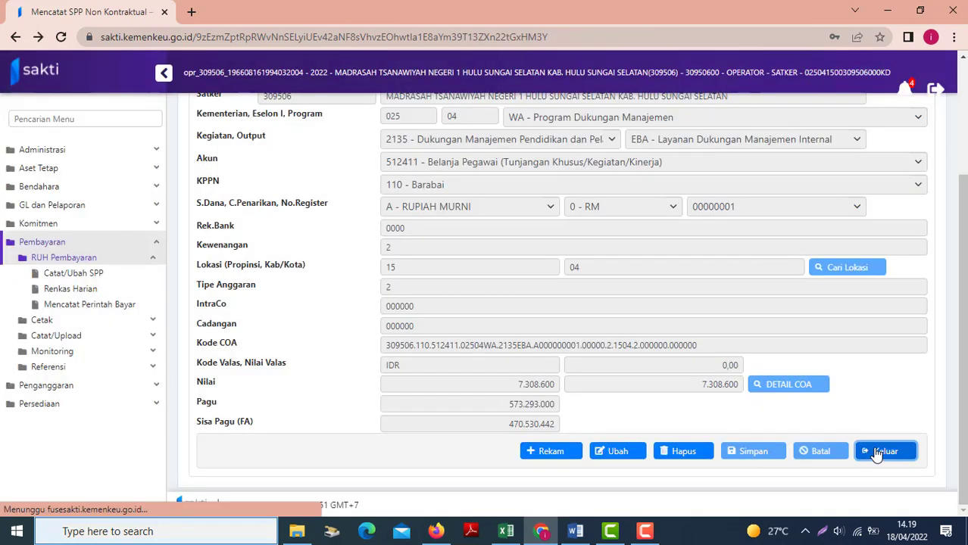
Open the RUH Akun form for Akun Potongan/Penerimaan under Distribusi COA.
scroll(680, 264, "down", 5)
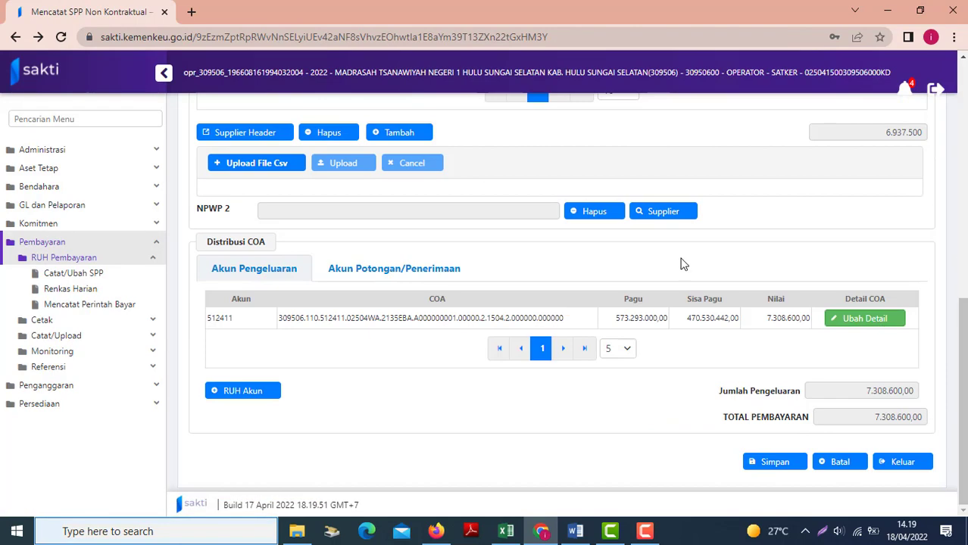
left_click(335, 273)
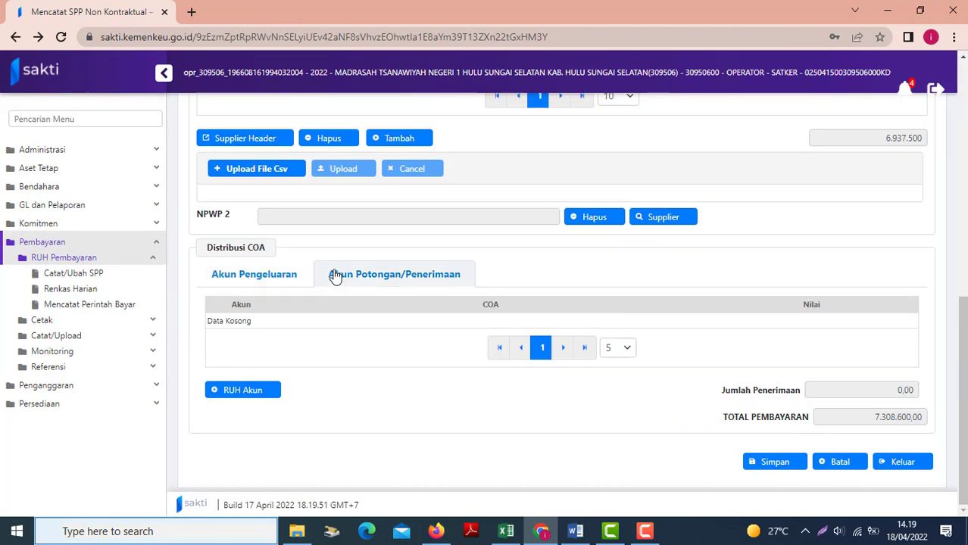
left_click(241, 394)
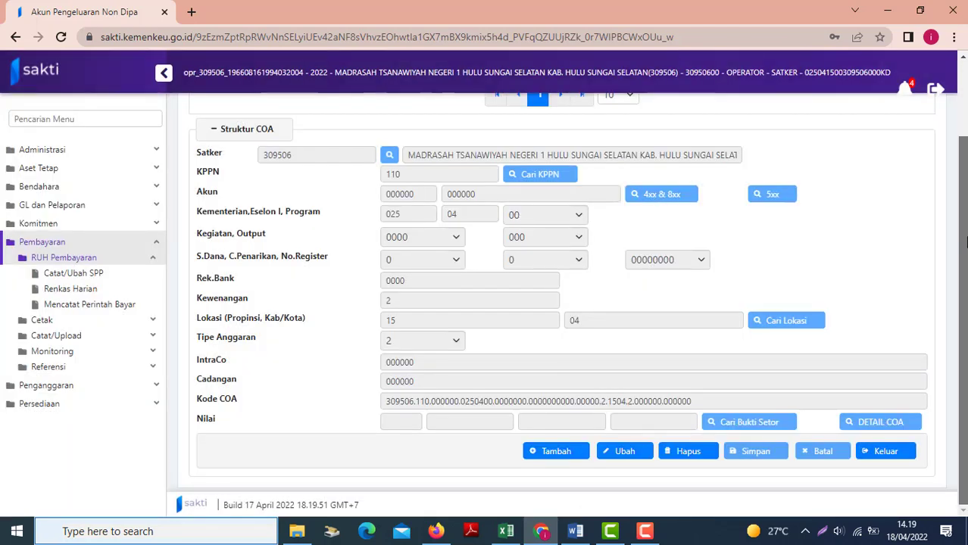
Add a deduction account entry, search the 4xx & 8xx accounts for 411121, and choose Pendapatan PPh Pasal 21.
left_click(566, 456)
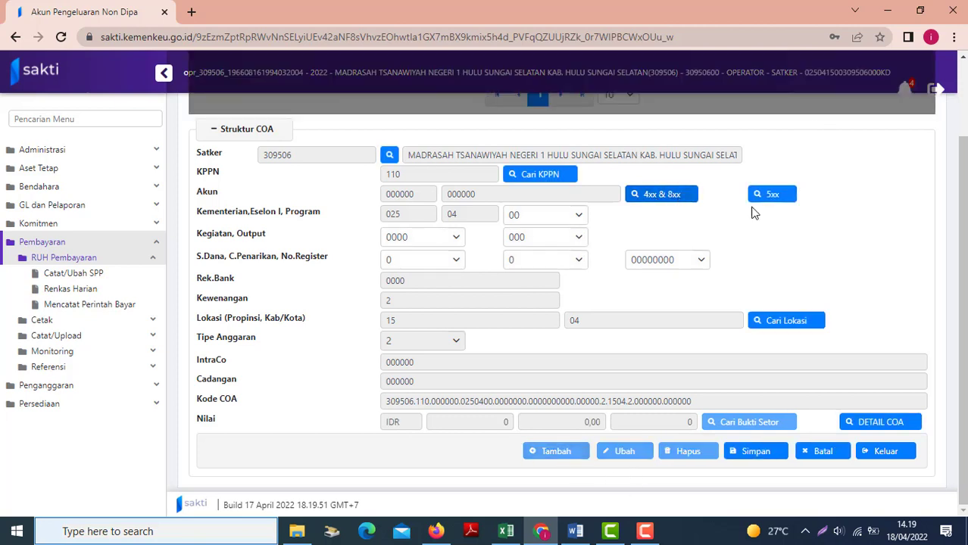
left_click(647, 199)
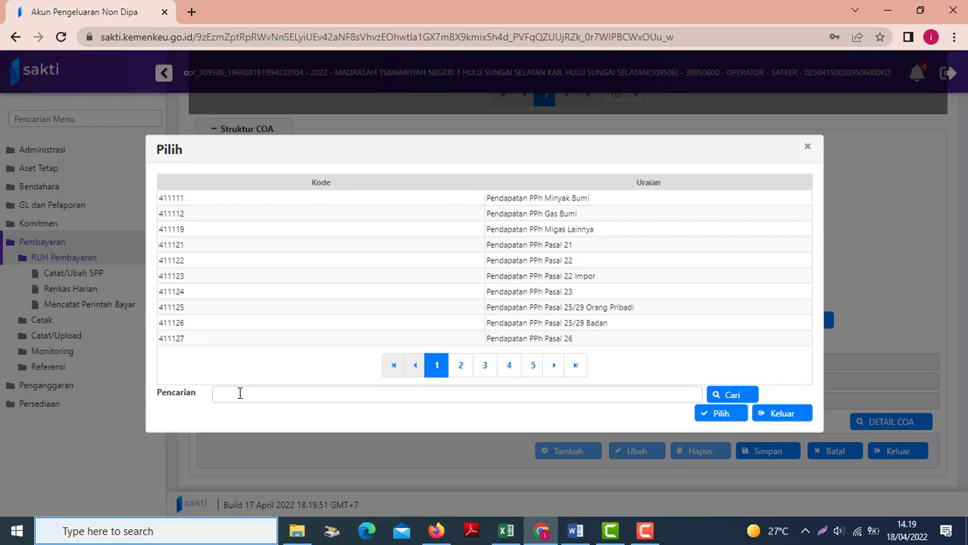
left_click(239, 393)
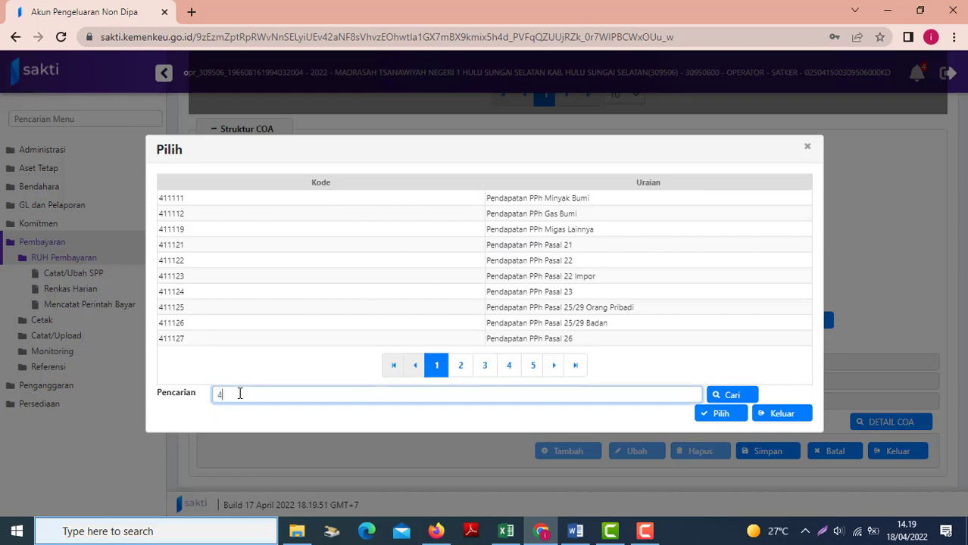
type("411121")
left_click(732, 395)
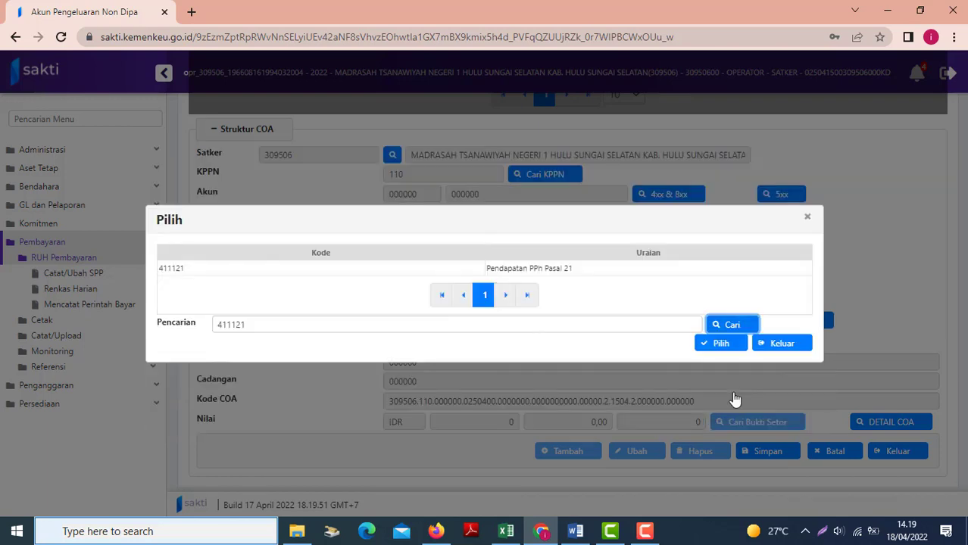
left_click(459, 270)
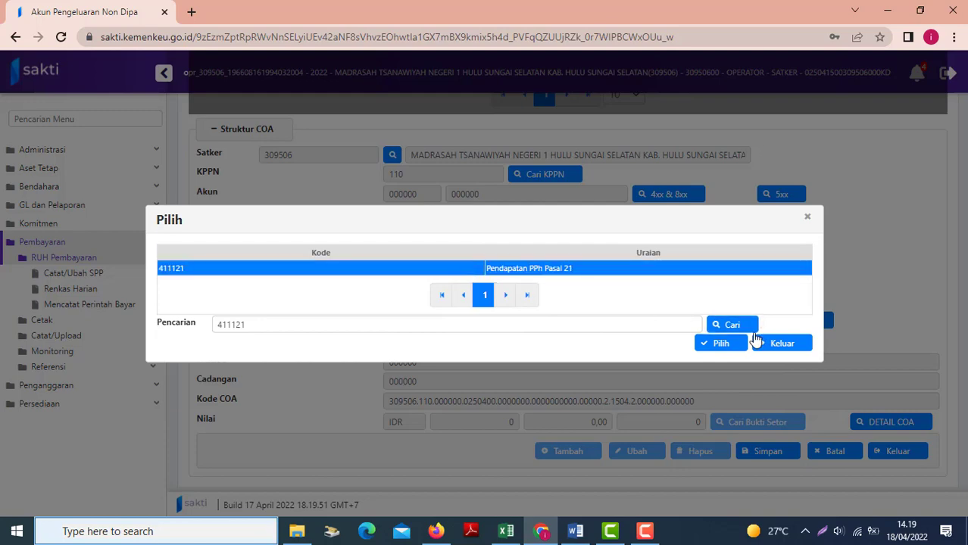
left_click(719, 344)
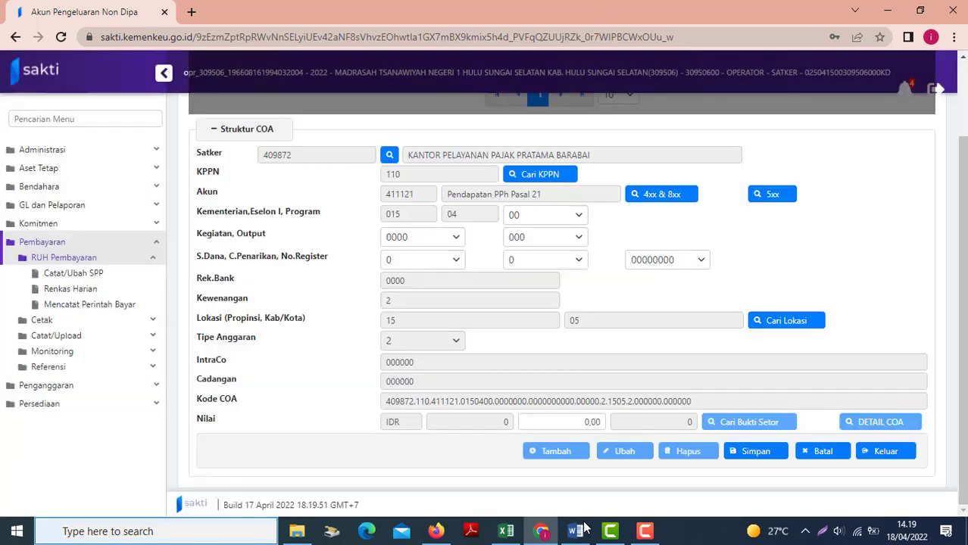
Copy the Pajak Tukin total in M11 of the Excel workbook and return to SAKTI.
left_click(506, 531)
left_click(561, 350)
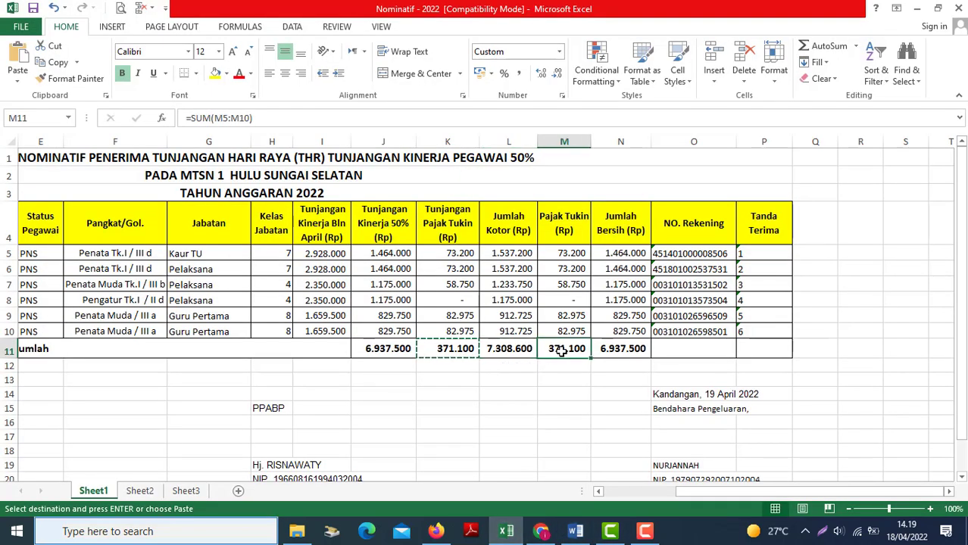
key("alt+Tab")
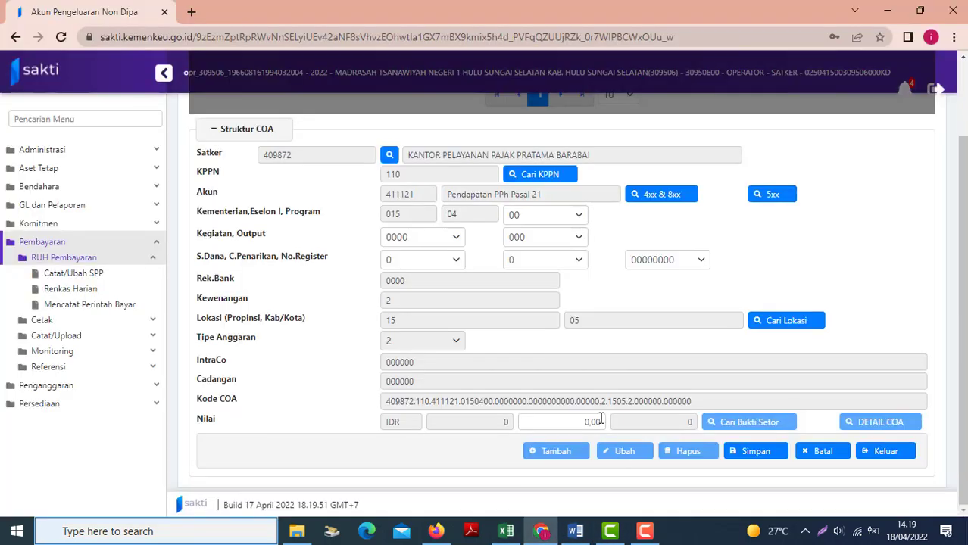
Set the 411121 account's Nilai to 371.100, save it, and return to the SPP form.
left_click(599, 421)
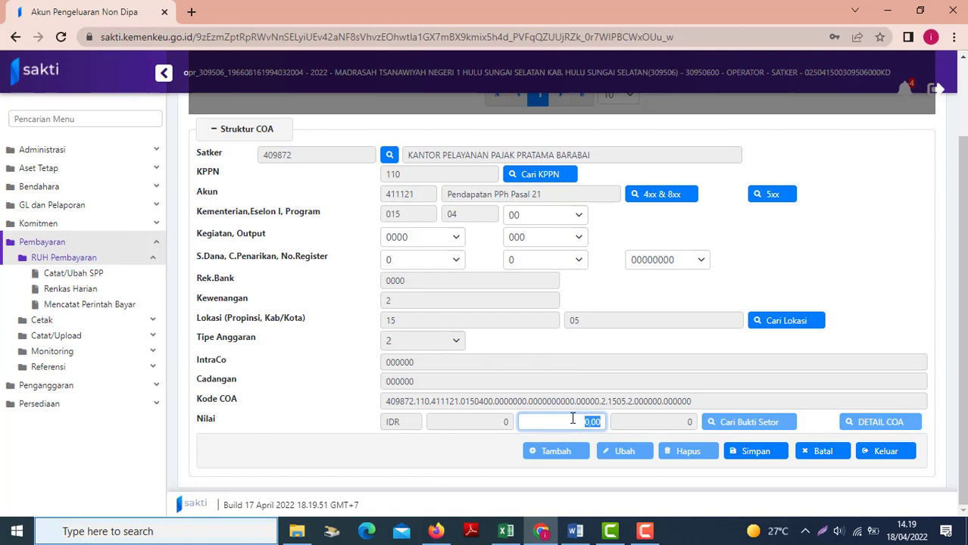
type("37.110,00")
left_click(592, 422)
type("0")
double_click(598, 422)
left_click(756, 453)
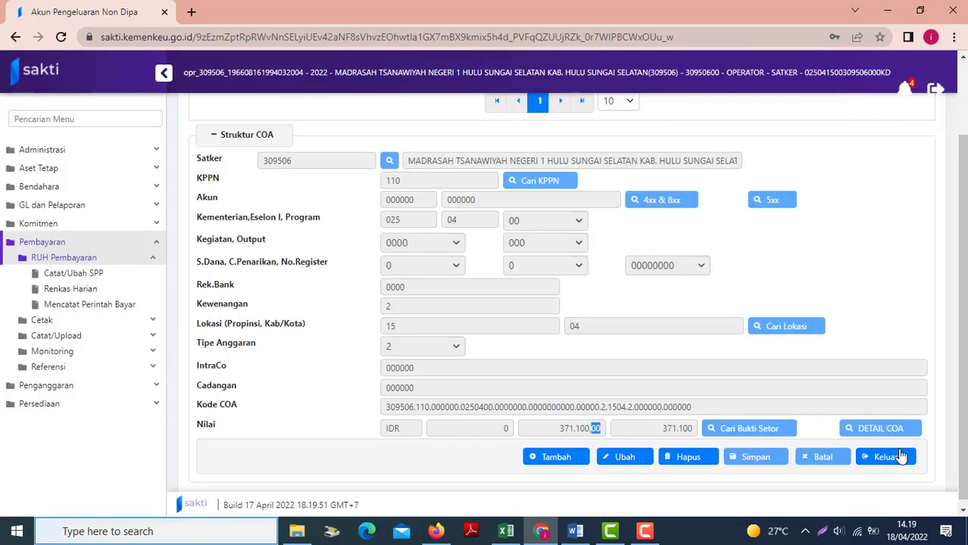
left_click(885, 456)
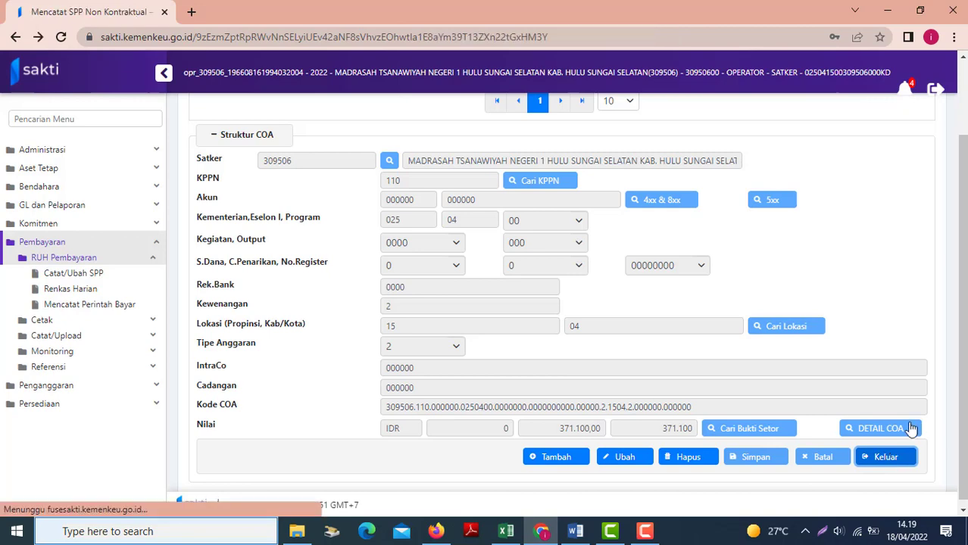
Compare the recipients' net total with the TOTAL PEMBAYARAN and the deduction and expenditure amounts under Distribusi COA.
scroll(885, 448, "down", 5)
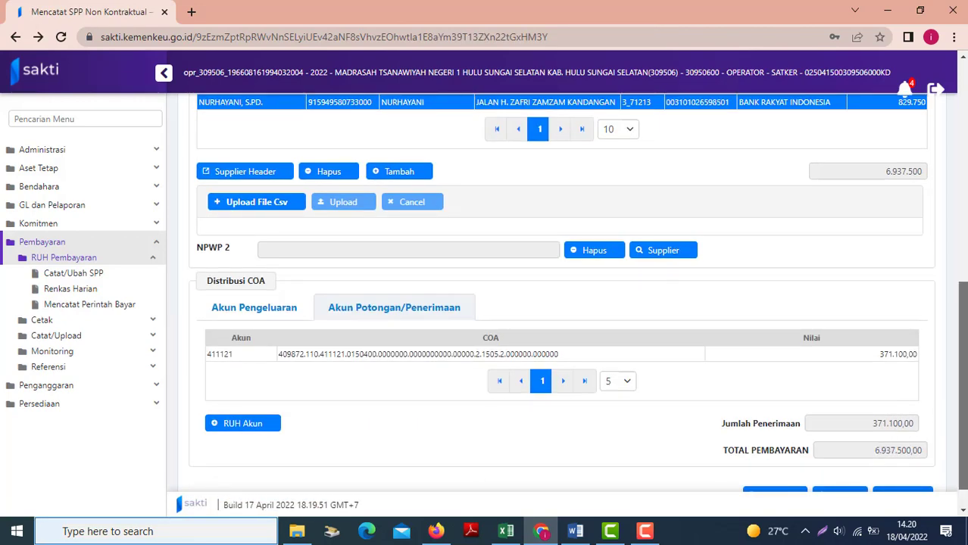
scroll(961, 379, "up", 2)
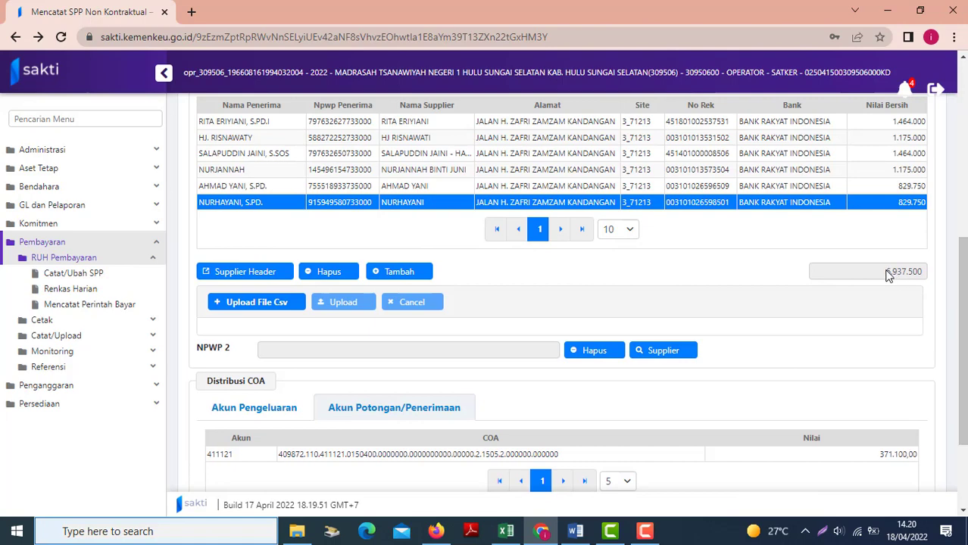
scroll(889, 276, "down", 2)
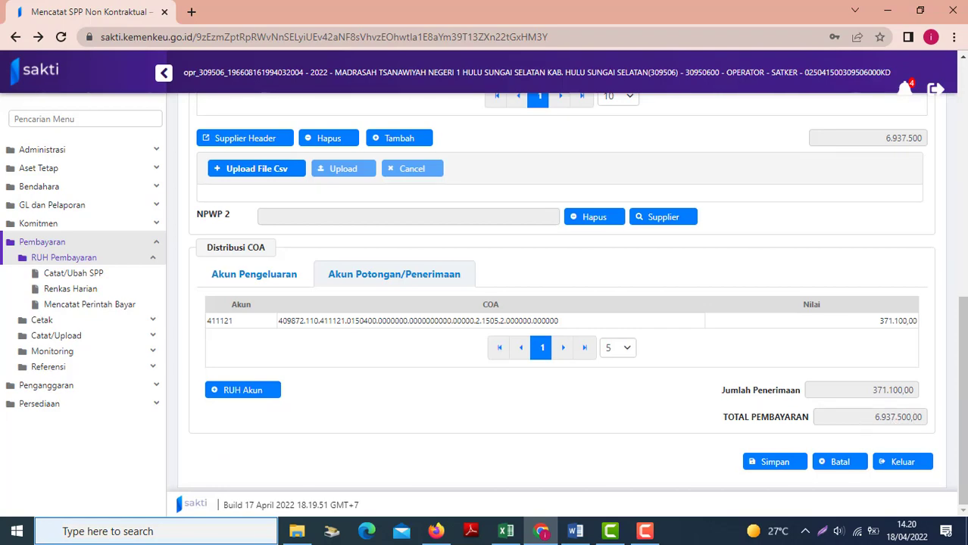
scroll(962, 379, "up", 3)
scroll(947, 378, "down", 3)
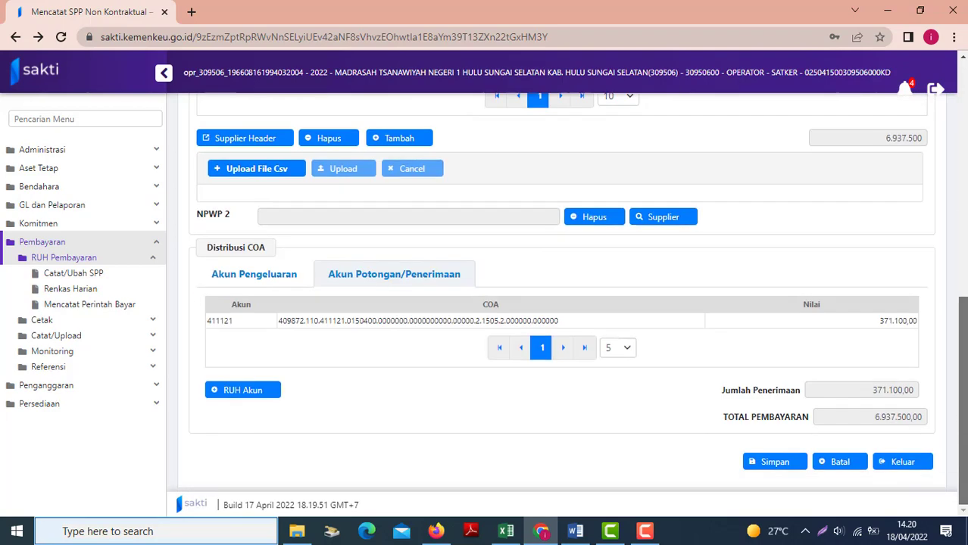
left_click(229, 275)
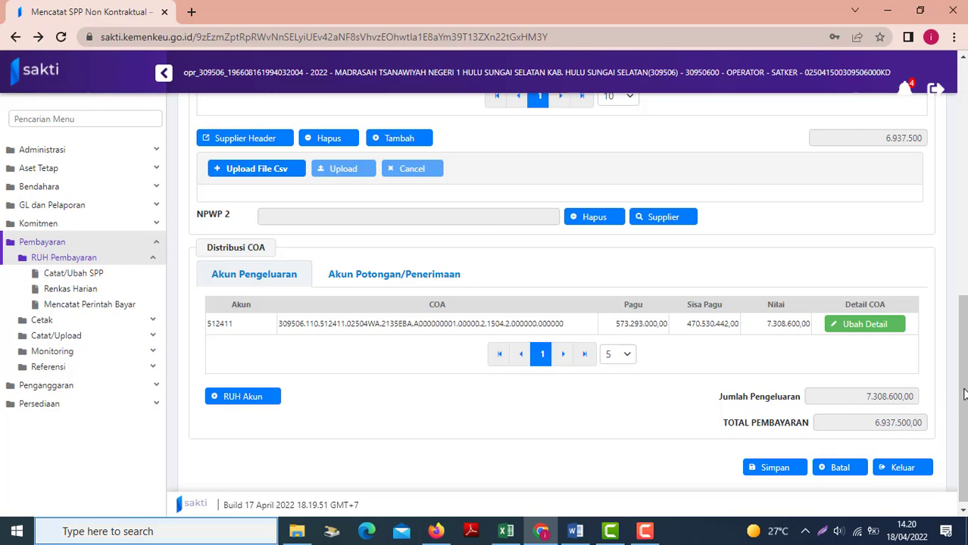
scroll(903, 431, "up", 2)
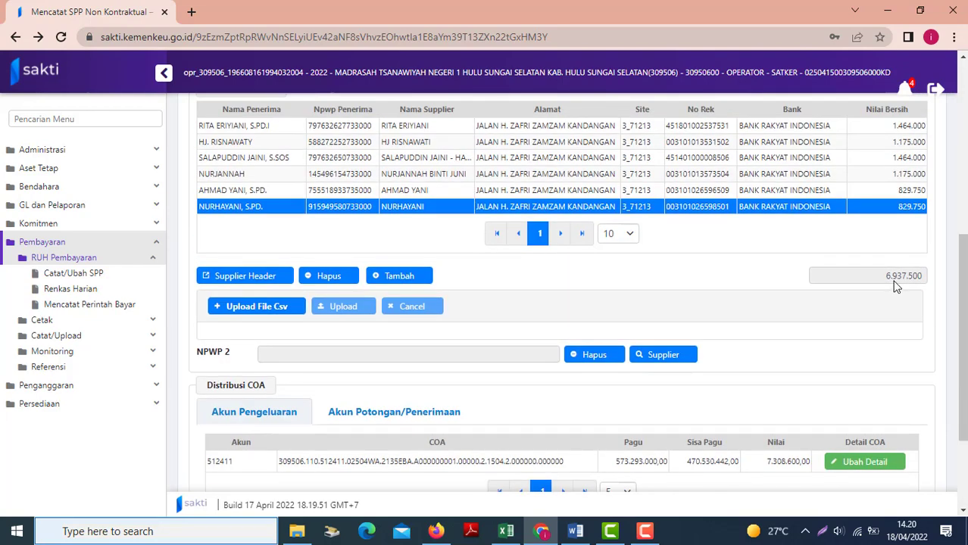
Clear the default payment description in Uraian Pembayaran under Informasi SPP.
left_click_drag(961, 248, 959, 172)
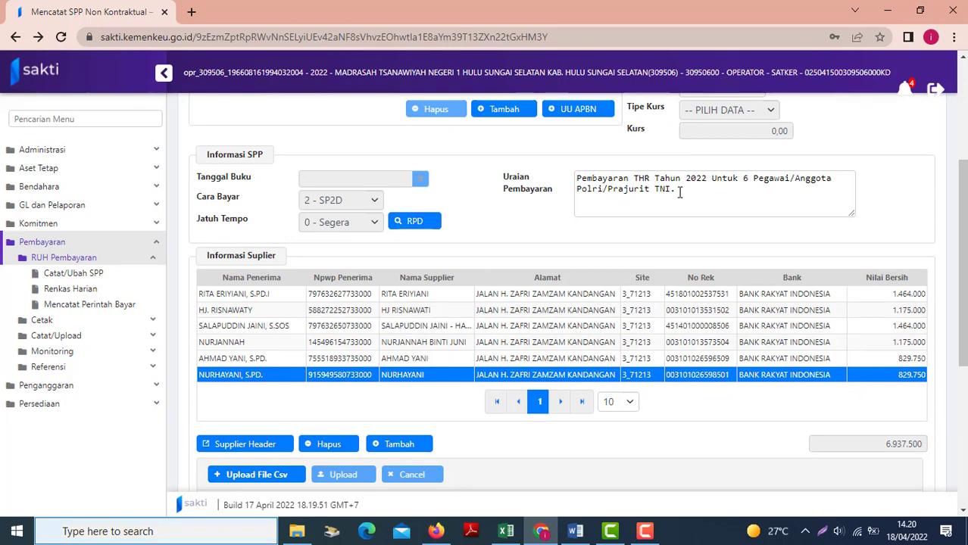
left_click_drag(680, 192, 558, 170)
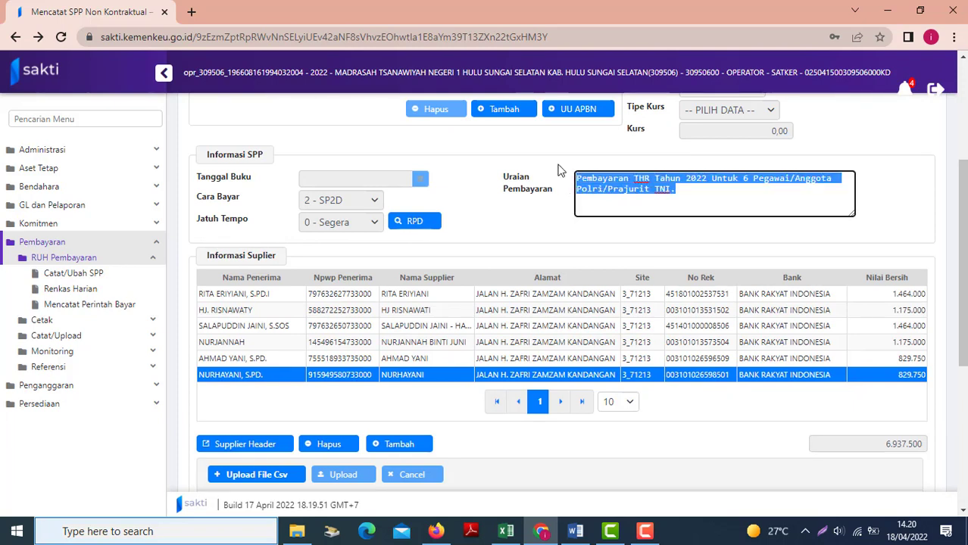
left_click(687, 196)
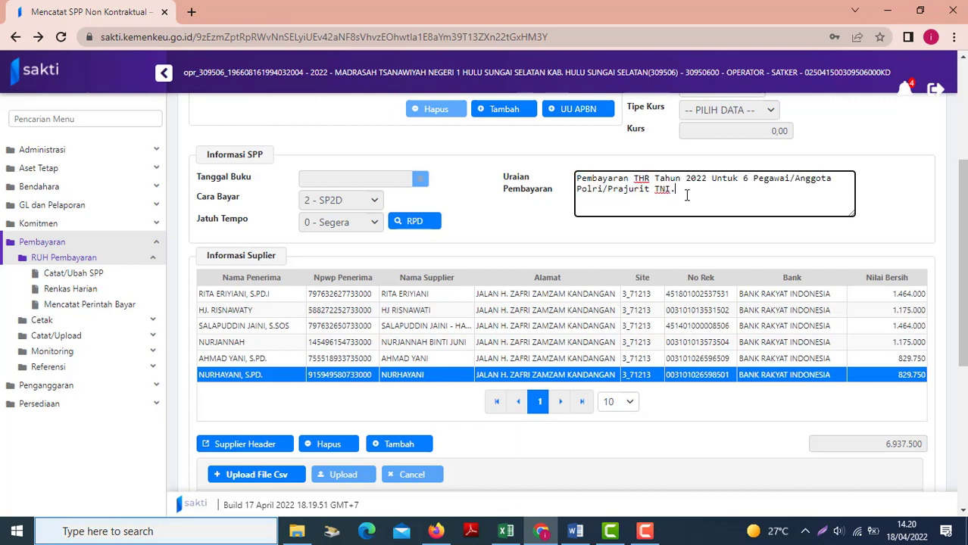
left_click_drag(688, 196, 553, 162)
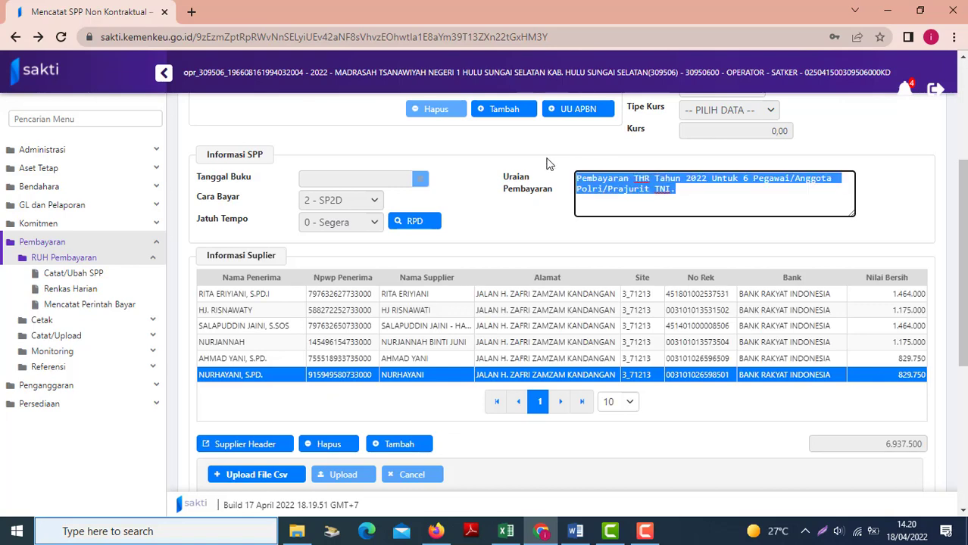
key("BackSpace")
Copy the Uraian SPM wording from "Pembayaran THR" through "Pegawai" in the Word document and return to SAKTI.
key("alt+Tab")
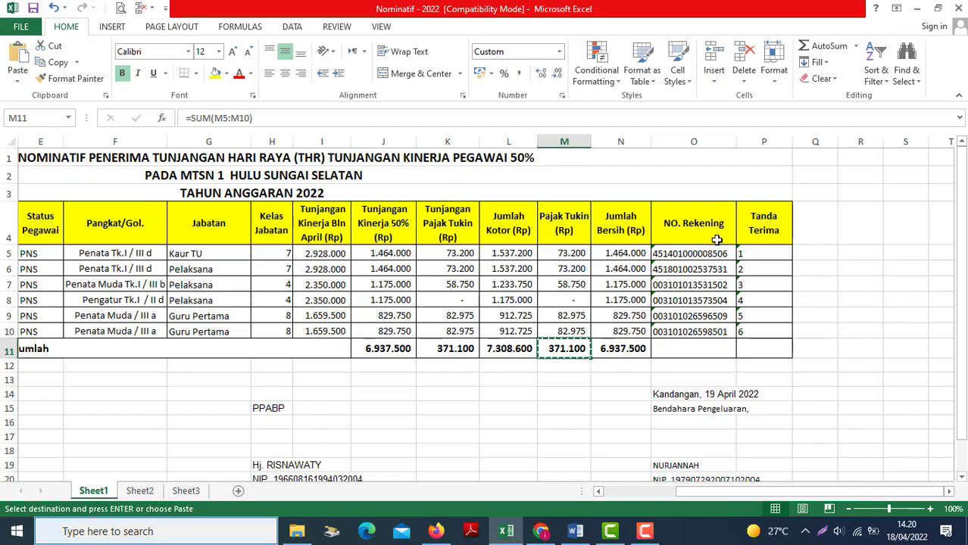
left_click(575, 531)
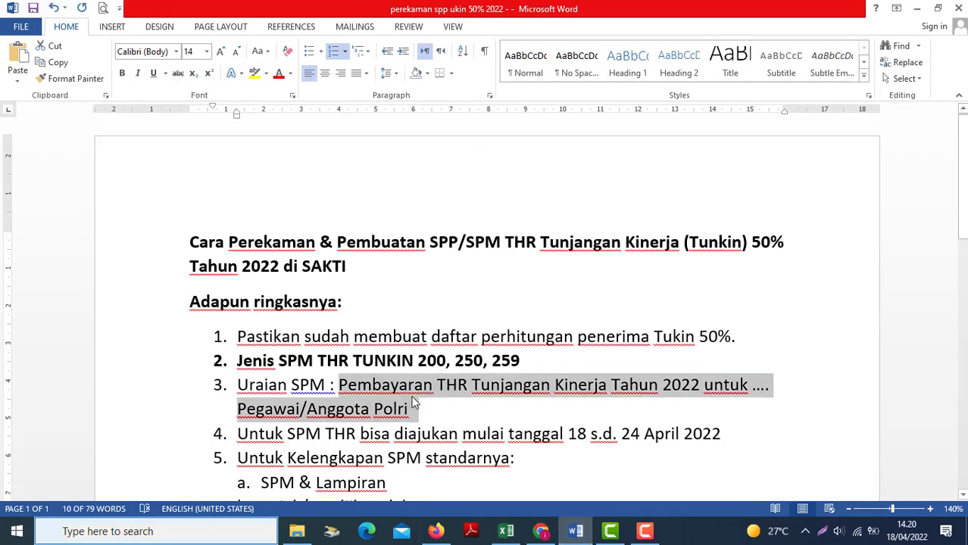
left_click_drag(338, 385, 302, 415)
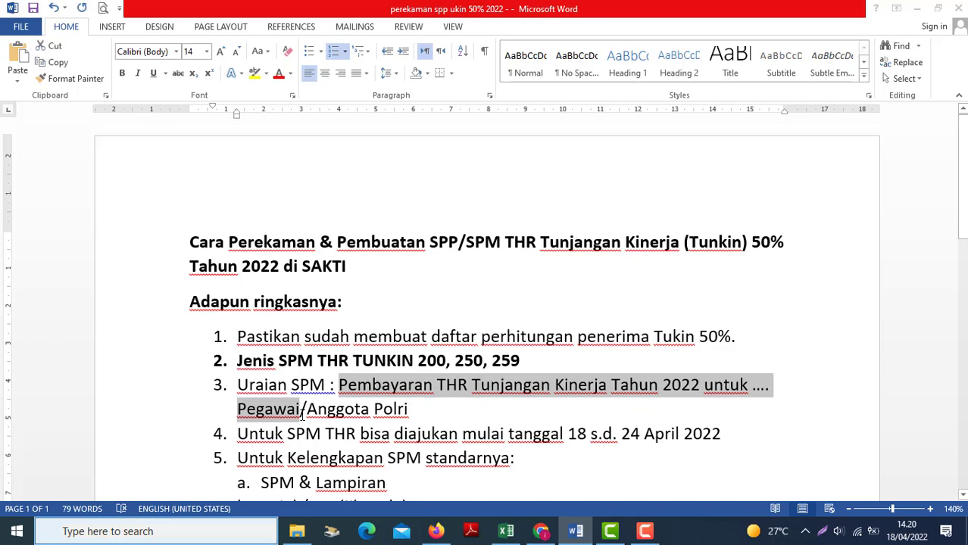
key("alt+Tab")
left_click(541, 531)
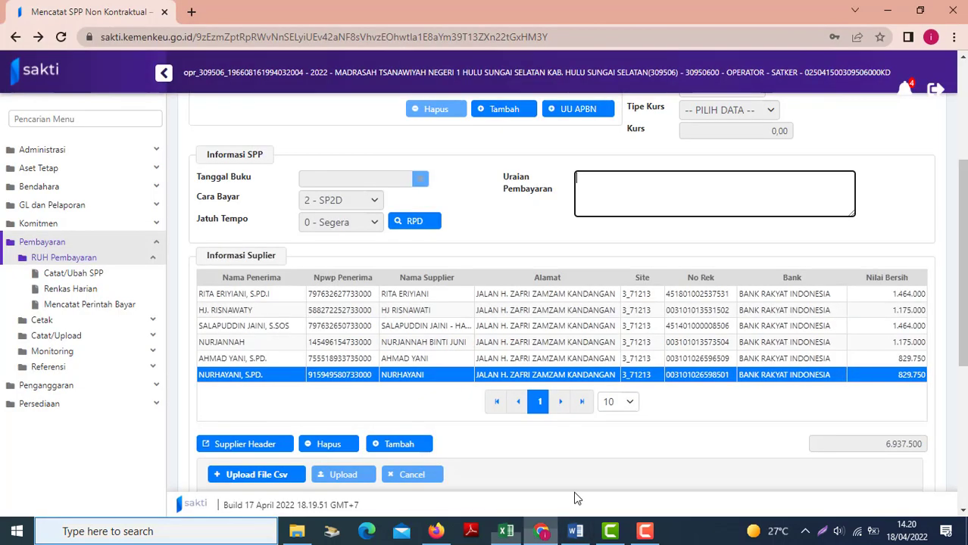
Fill Uraian Pembayaran with "Pembayaran THR Tunjangan Kinerja Tahun 2022 untuk . Pegawai" and place the cursor at the employee-count placeholder.
left_click(659, 182)
type("Pembayaran THR Tunjangan Kinerja Tahun 2022 untuk Pegawai")
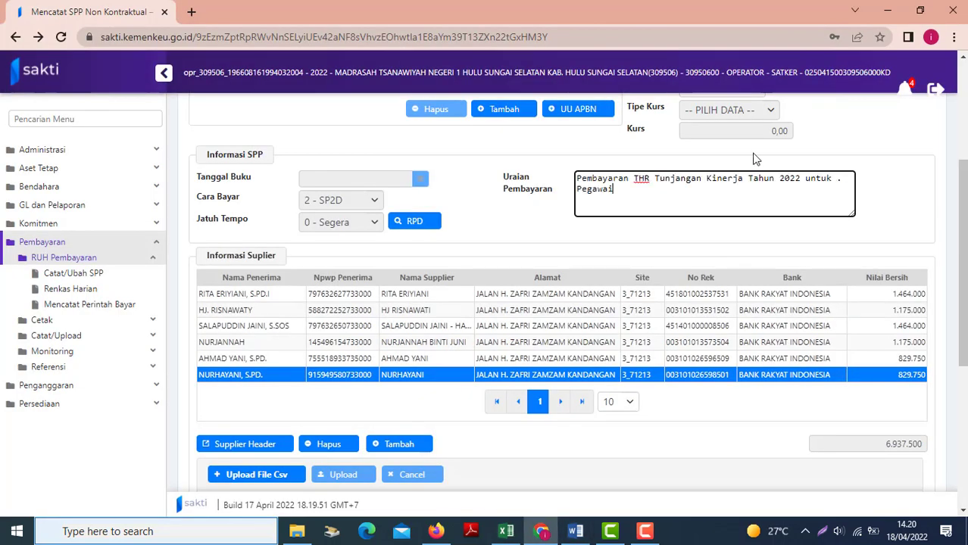
left_click(840, 179)
Review the SPP's expenditure totals, and read the SPM submission dates and required documents in the Word notes.
scroll(801, 322, "down", 4)
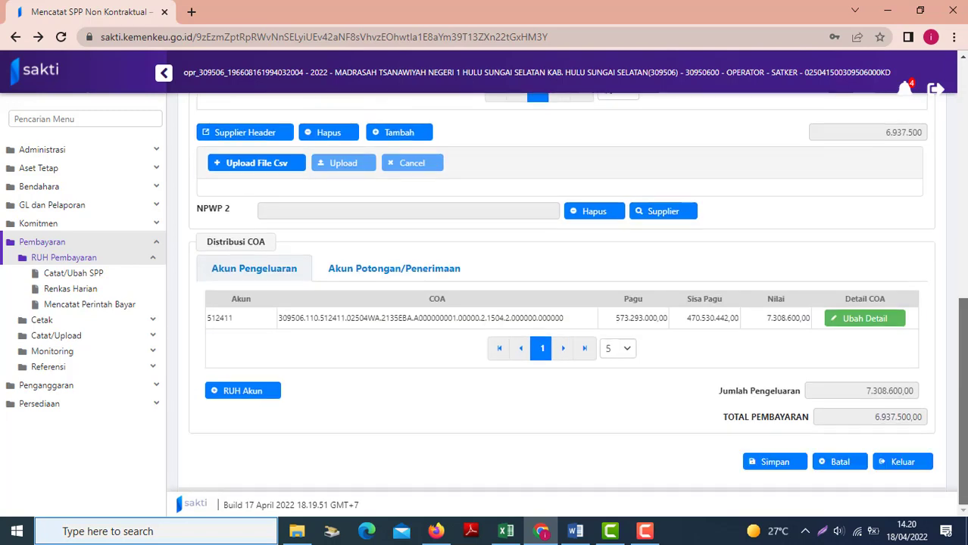
left_click_drag(961, 375, 961, 311)
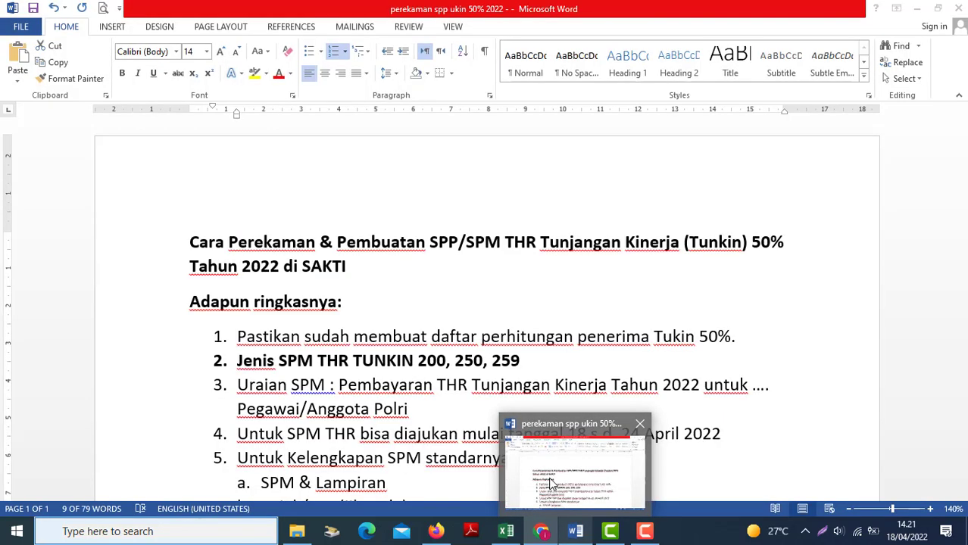
left_click(565, 485)
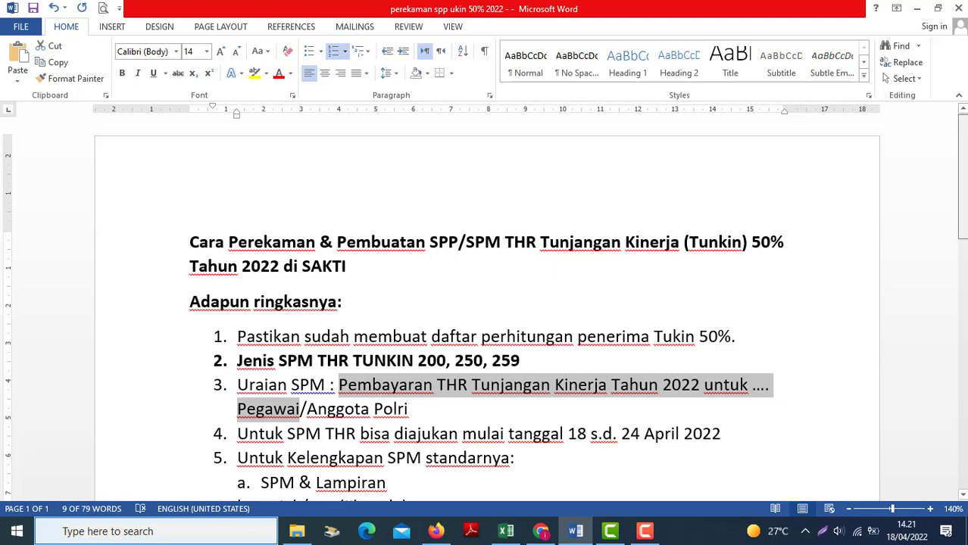
scroll(660, 267, "down", 3)
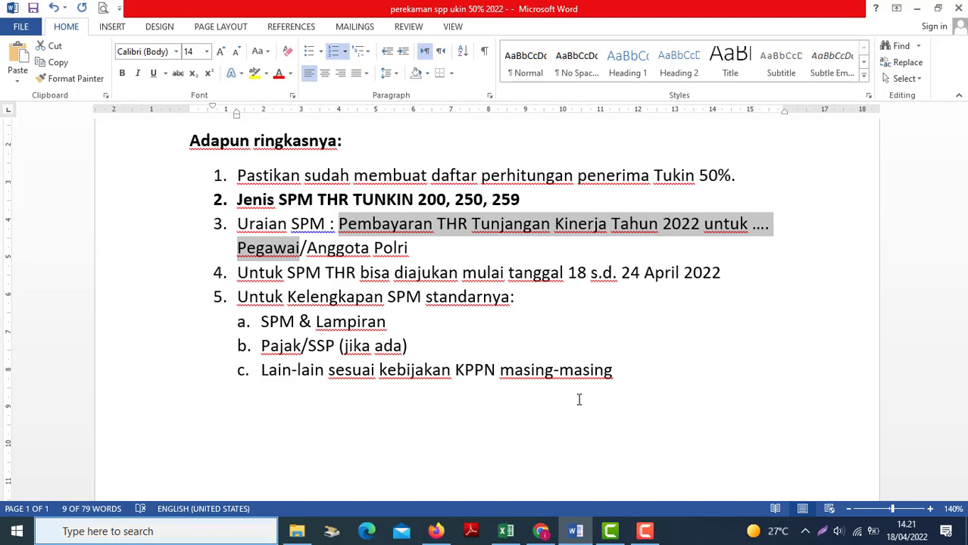
left_click(645, 531)
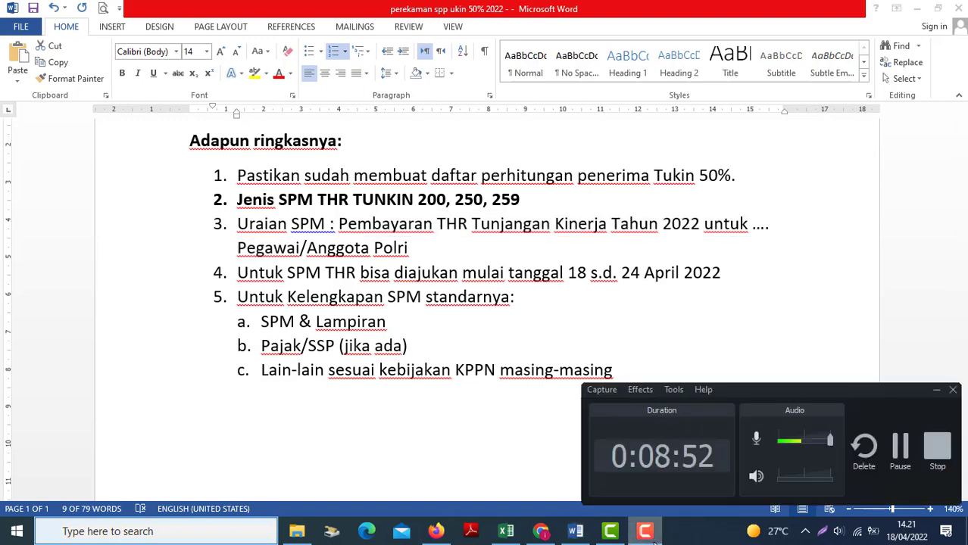